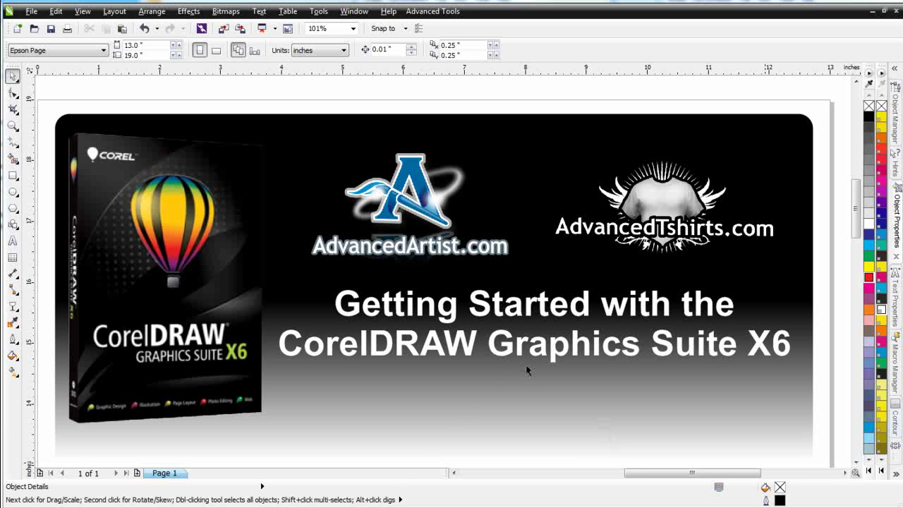
- Copy the complete blue baseball design from the white shirt to the empty area beside the page
key(F3)
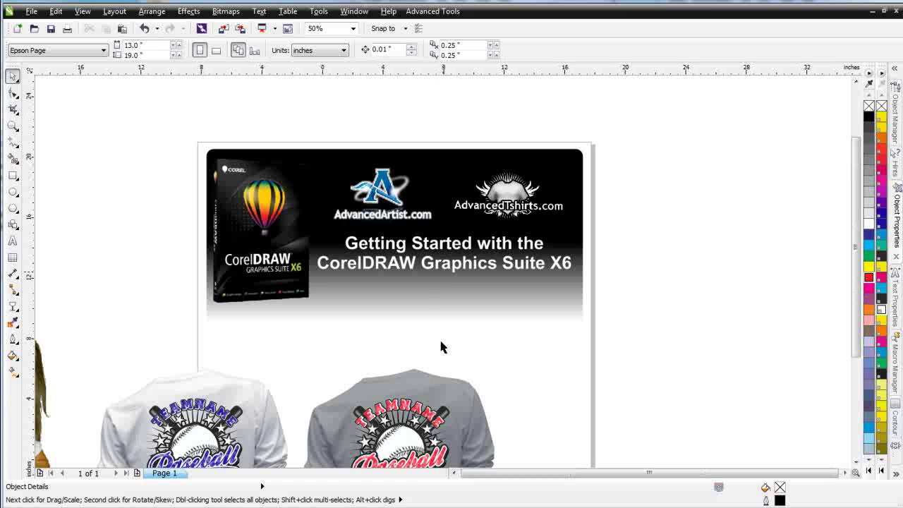
key(F3)
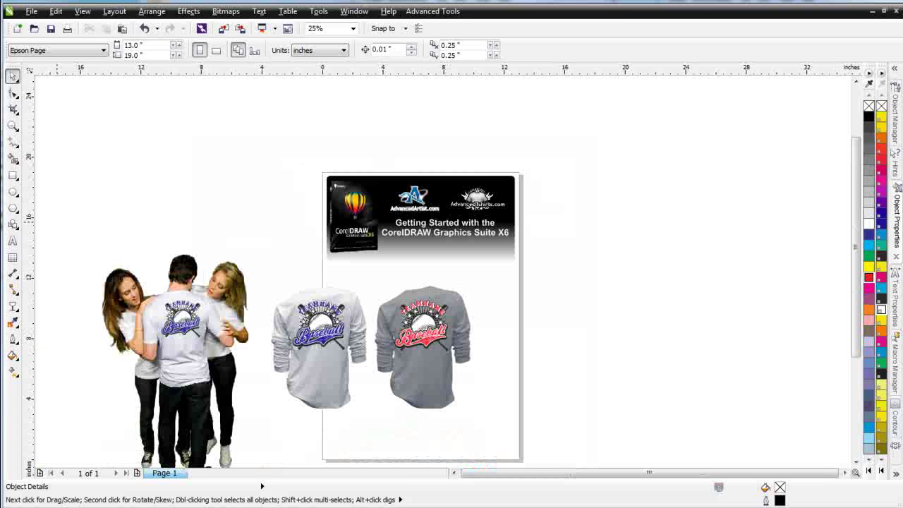
click(13, 125)
drag(465, 371, 474, 369)
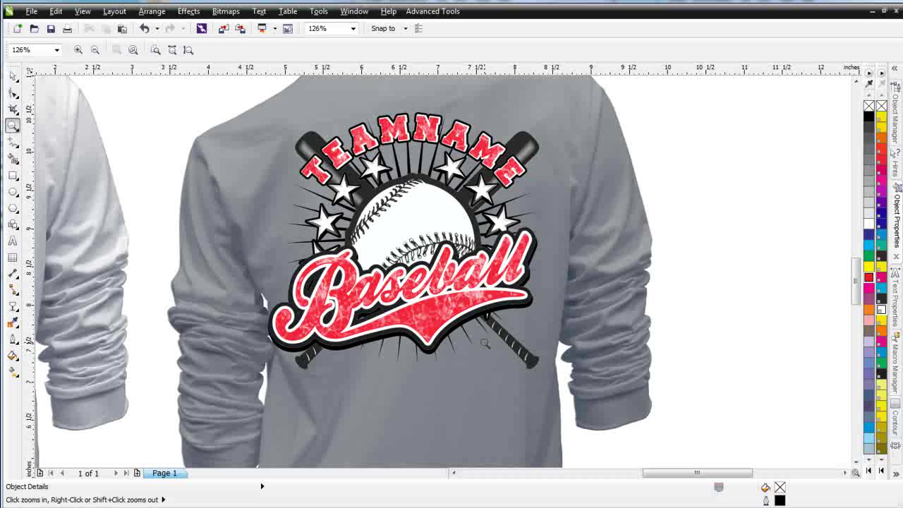
right_click(510, 289)
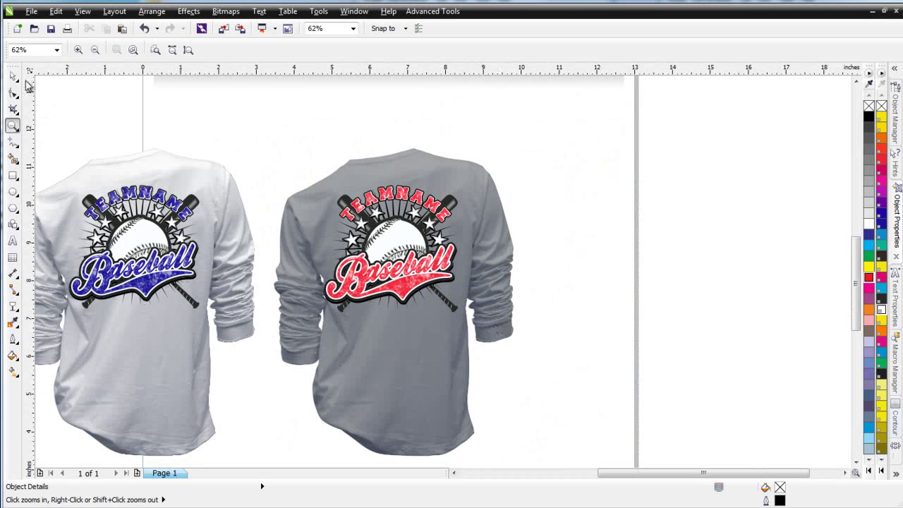
click(14, 76)
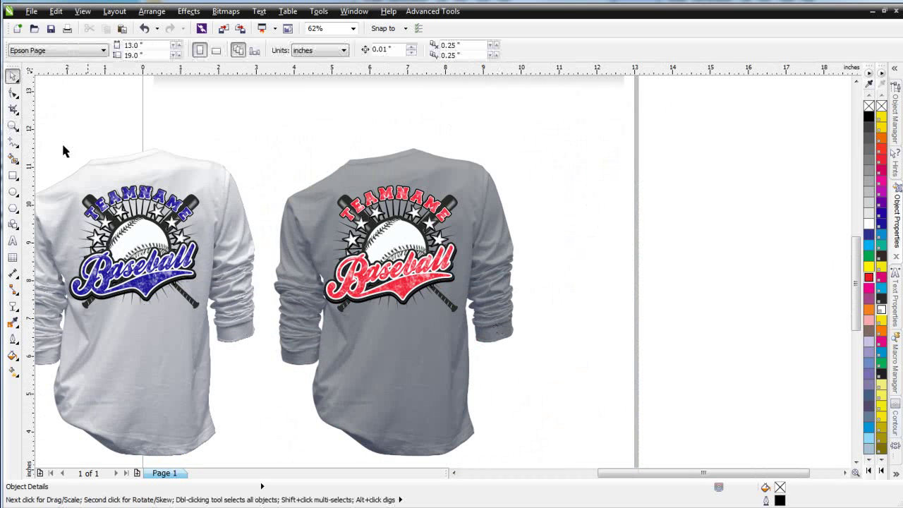
drag(268, 131, 64, 339)
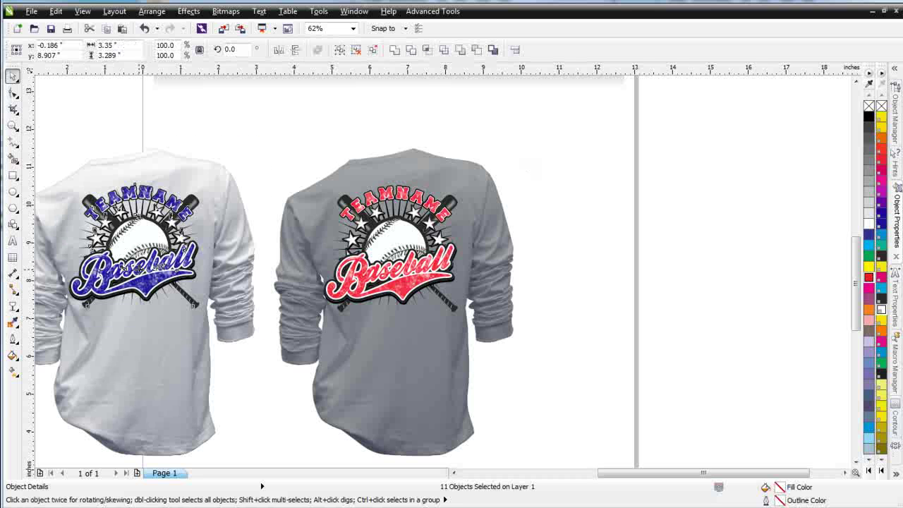
drag(414, 335, 768, 260)
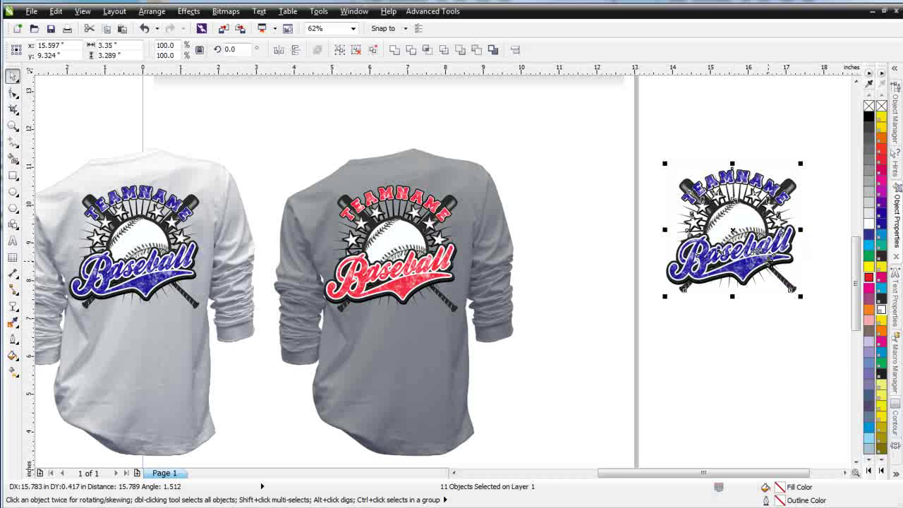
- Enlarge the copied baseball design proportionally to about 9.5 in wide and move it clear of the page edge
scroll(425, 295, down, 1)
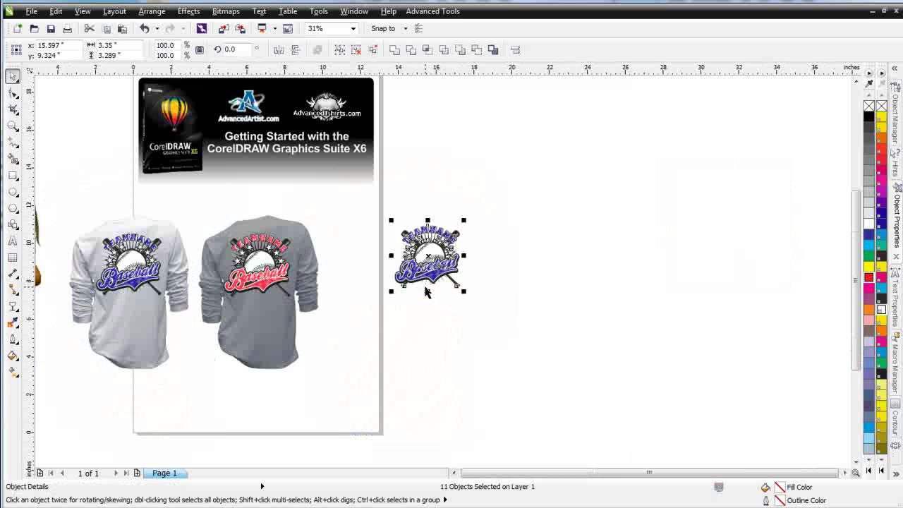
drag(463, 220, 612, 199)
drag(483, 205, 543, 253)
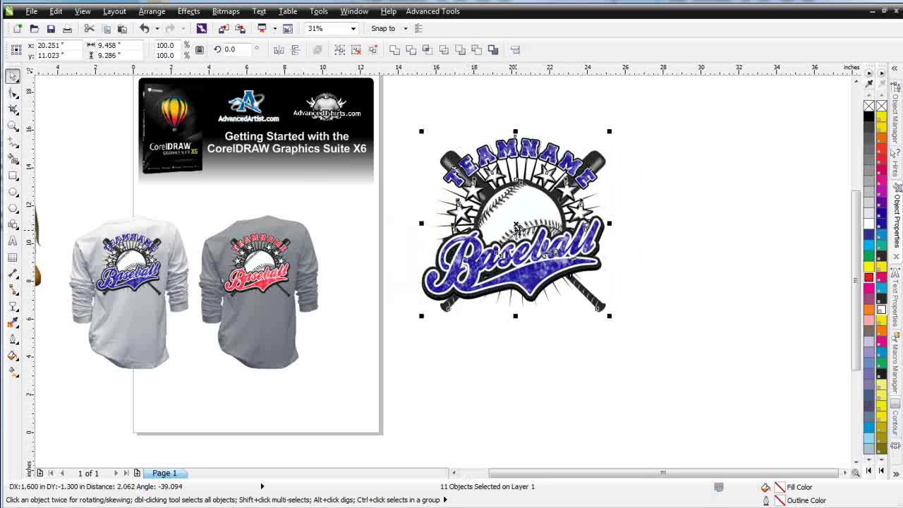
- Ungroup the enlarged design's stars into two halves and move the right half out beside the artwork
click(13, 127)
drag(412, 129, 637, 330)
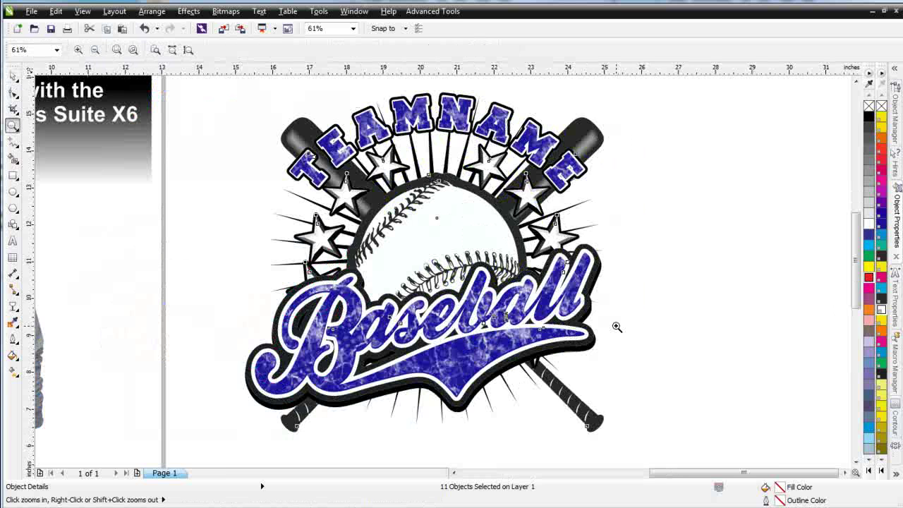
click(14, 78)
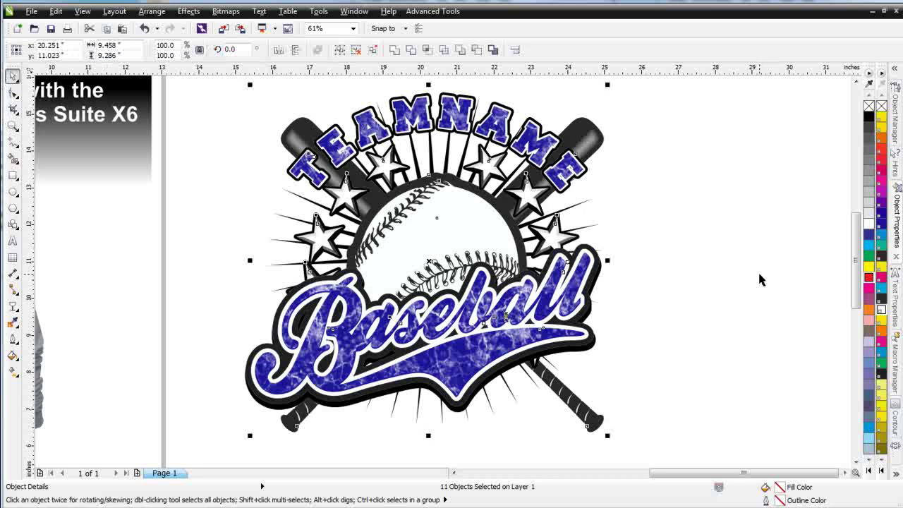
click(764, 276)
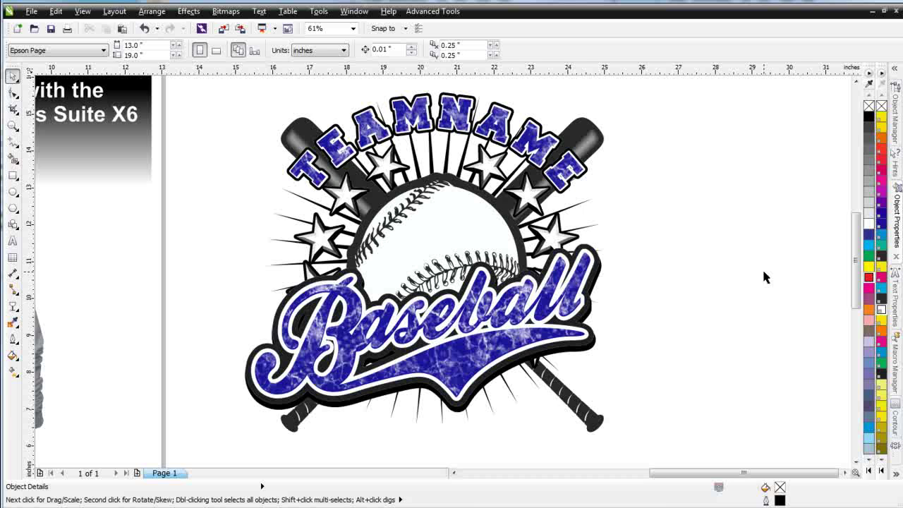
click(493, 169)
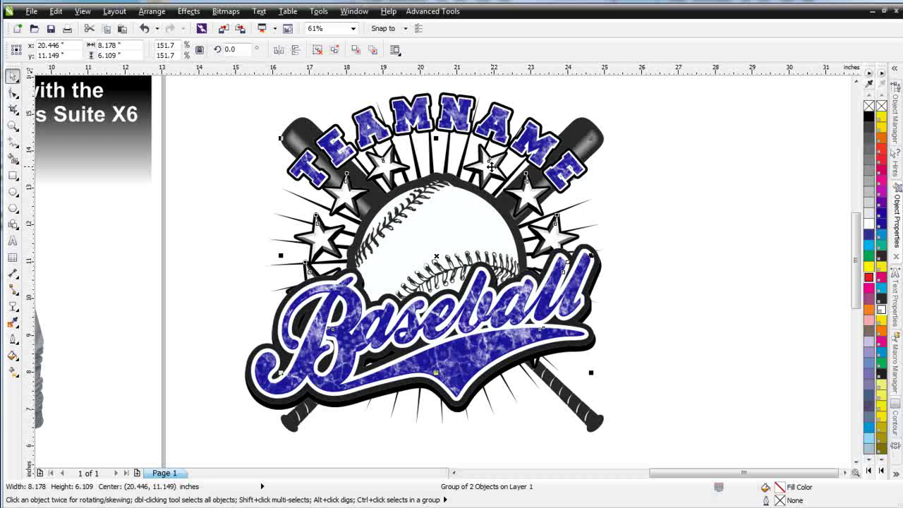
click(319, 51)
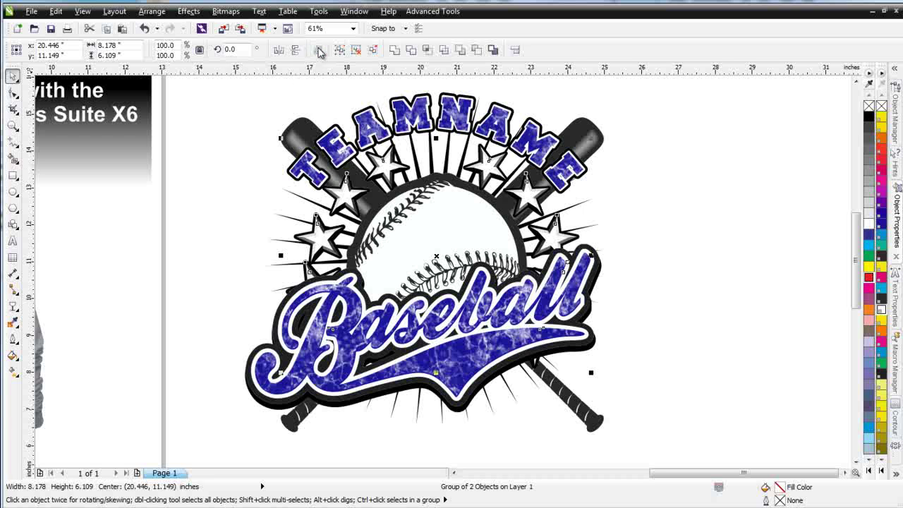
click(534, 200)
drag(534, 199, 725, 186)
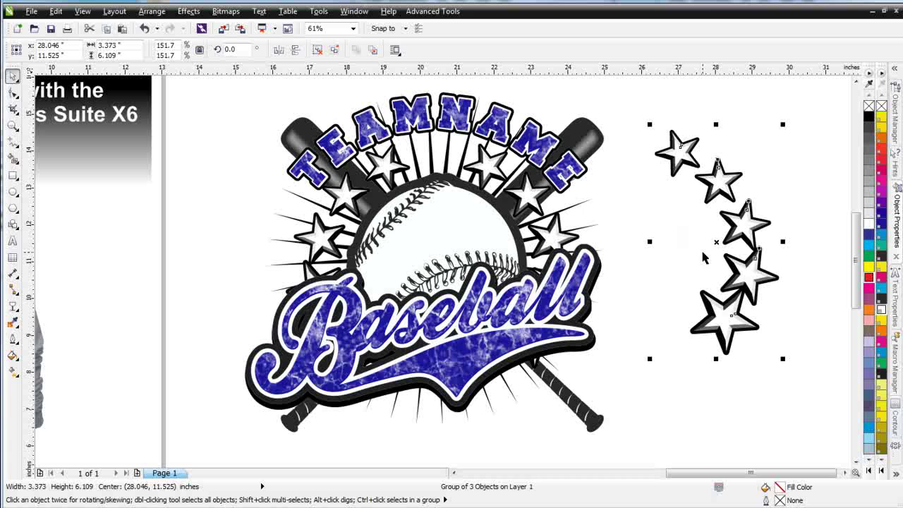
- Add perspective to the separated star group, pulling its corners outward at the base and inward at the upper right so the lower stars grow
click(193, 12)
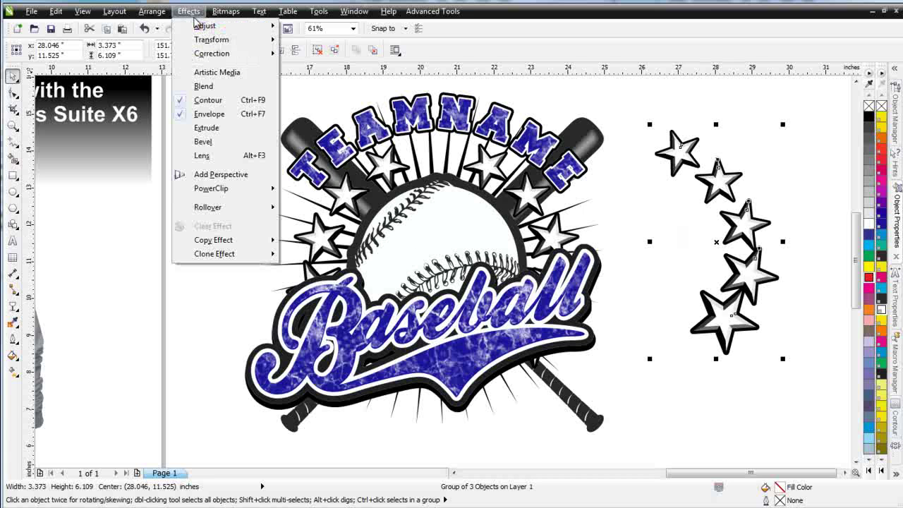
click(221, 175)
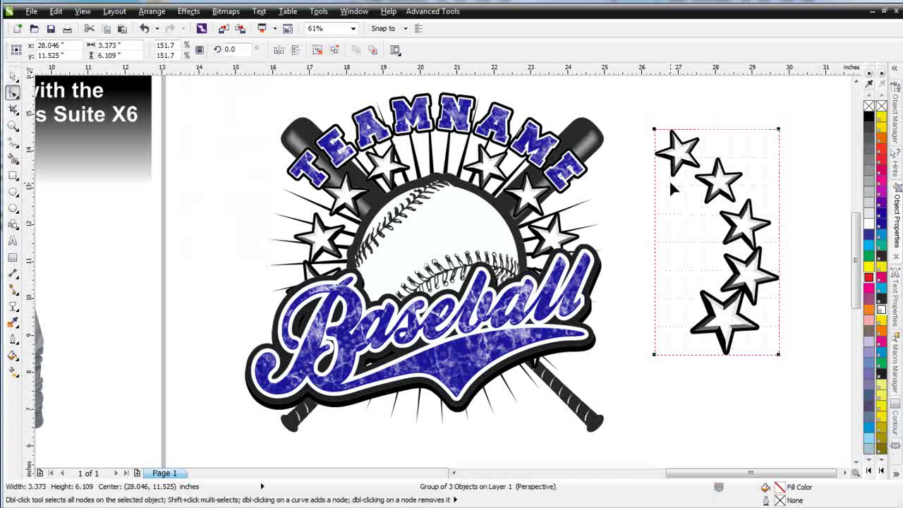
drag(780, 357, 839, 362)
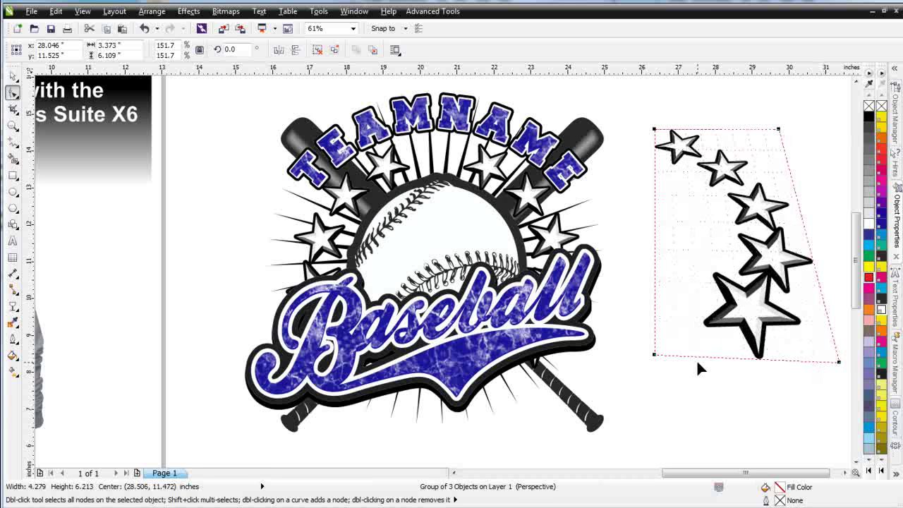
drag(655, 357, 683, 417)
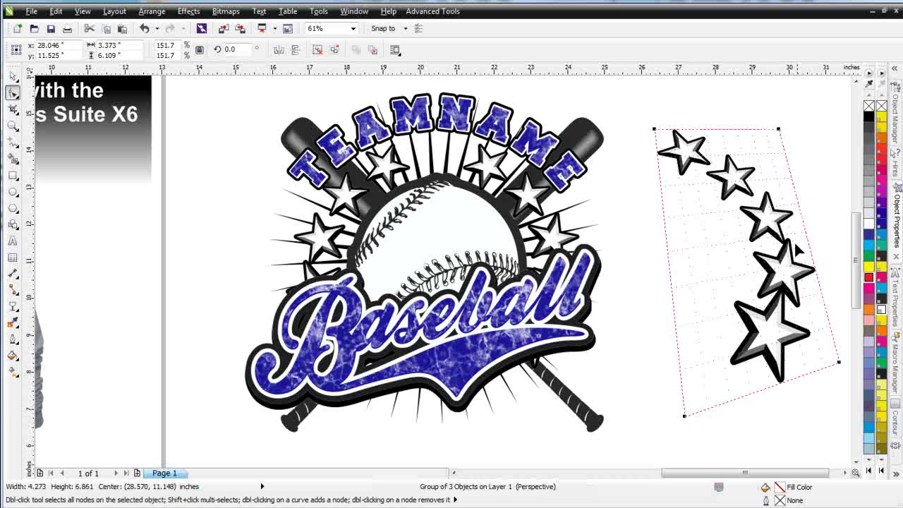
drag(778, 129, 757, 135)
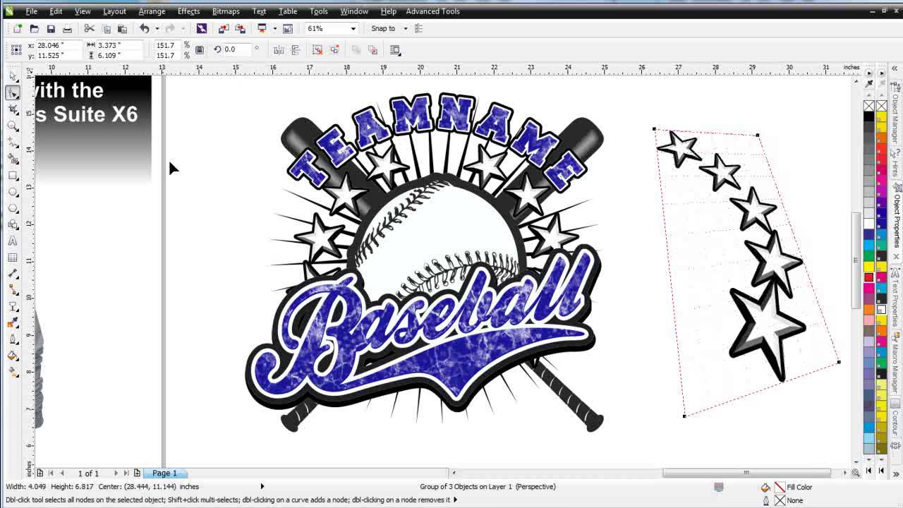
click(14, 78)
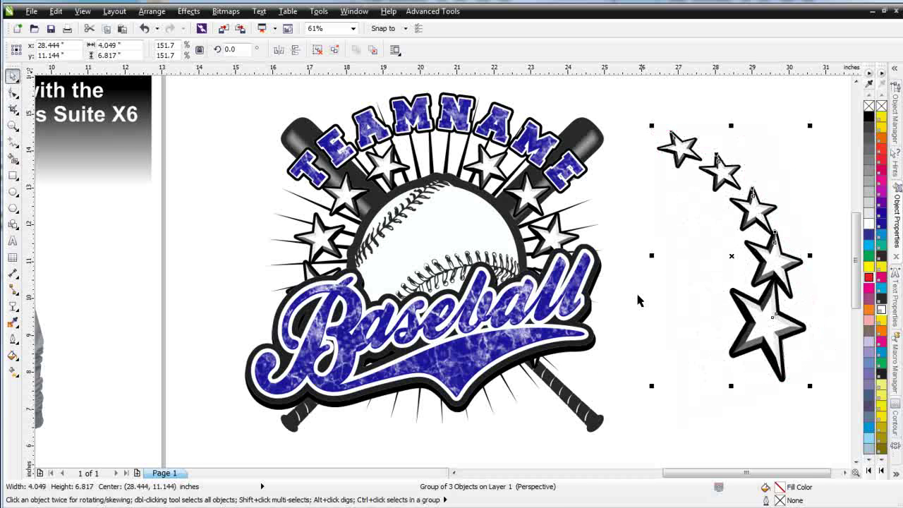
- Move the perspective star group back onto the right half of the design and place it behind the Baseball lettering
click(699, 285)
click(768, 289)
drag(768, 289, 573, 268)
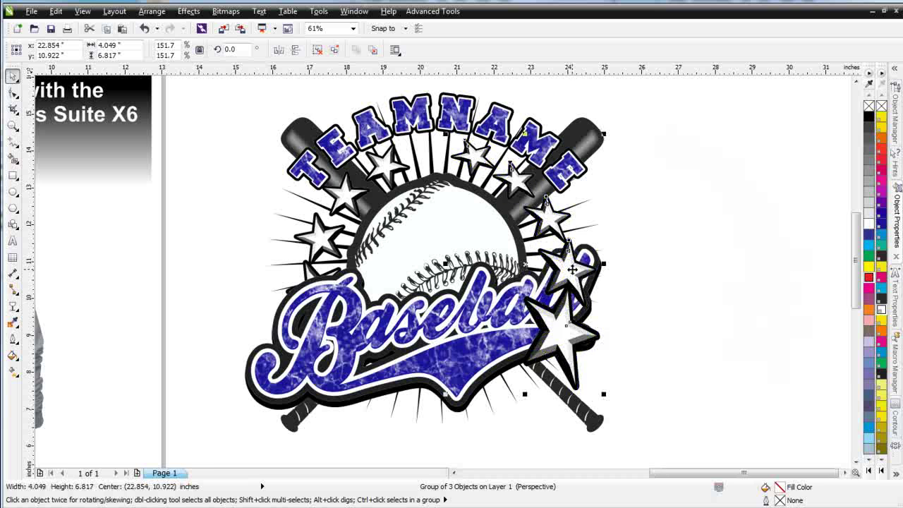
right_click(572, 269)
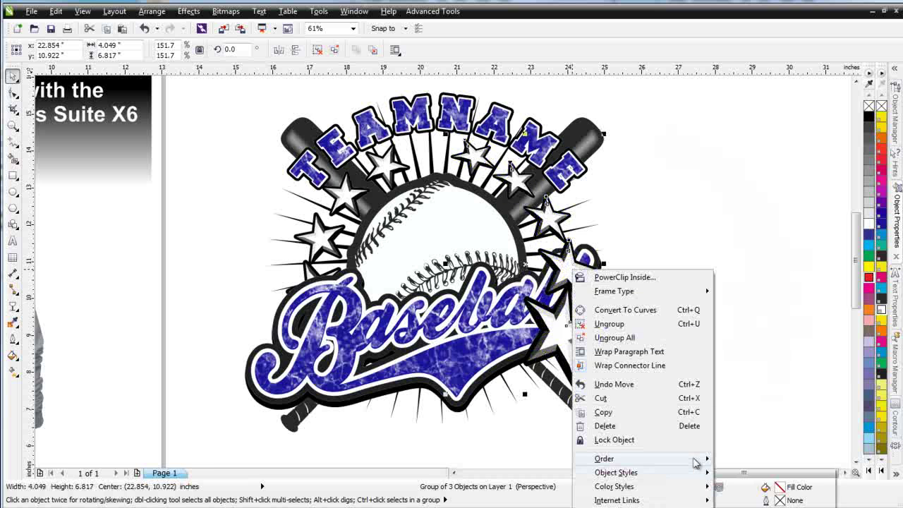
mouse_move(695, 462)
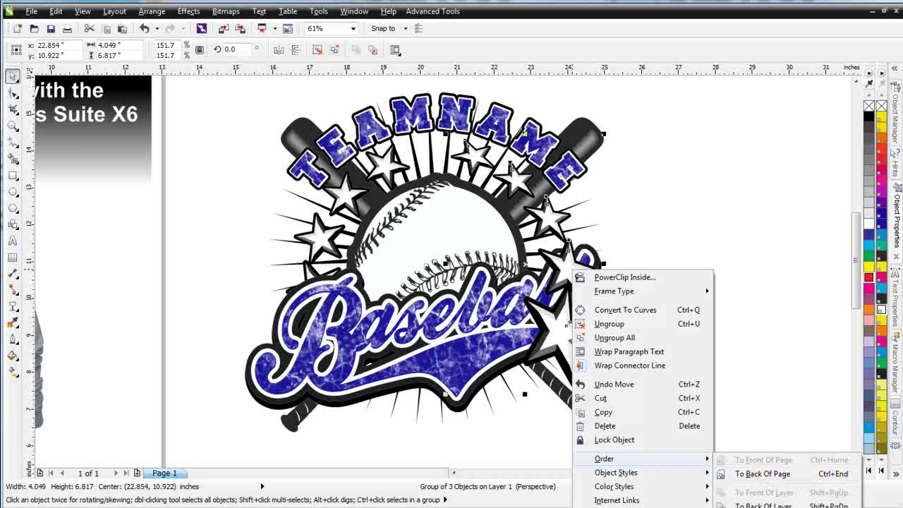
click(762, 473)
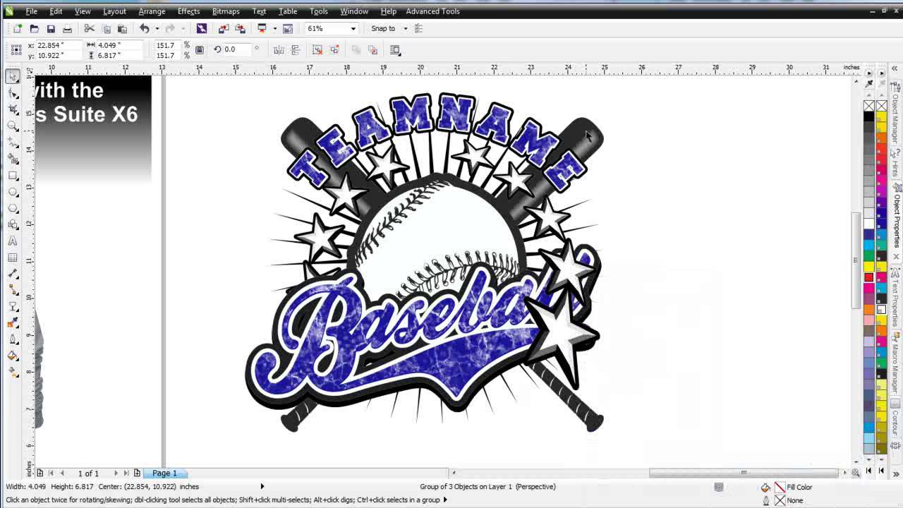
- Rotate the right star group about 4.6° counterclockwise, shorten it to about 5.7 in high and fit it around the ball
drag(560, 219, 555, 218)
click(555, 218)
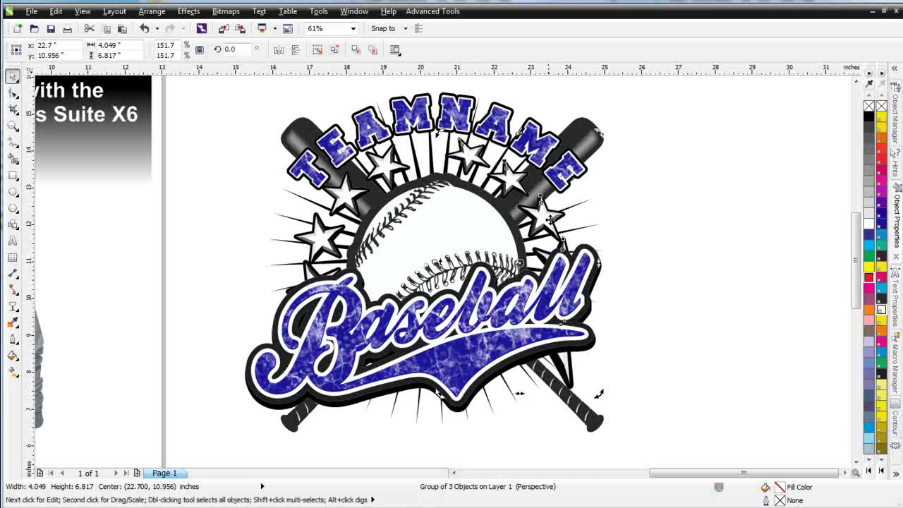
drag(600, 389, 604, 379)
click(518, 264)
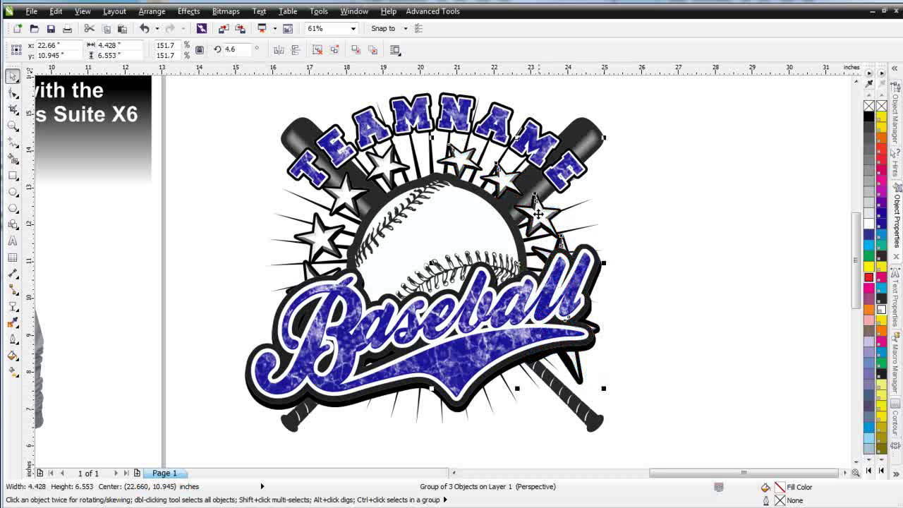
drag(519, 390, 522, 360)
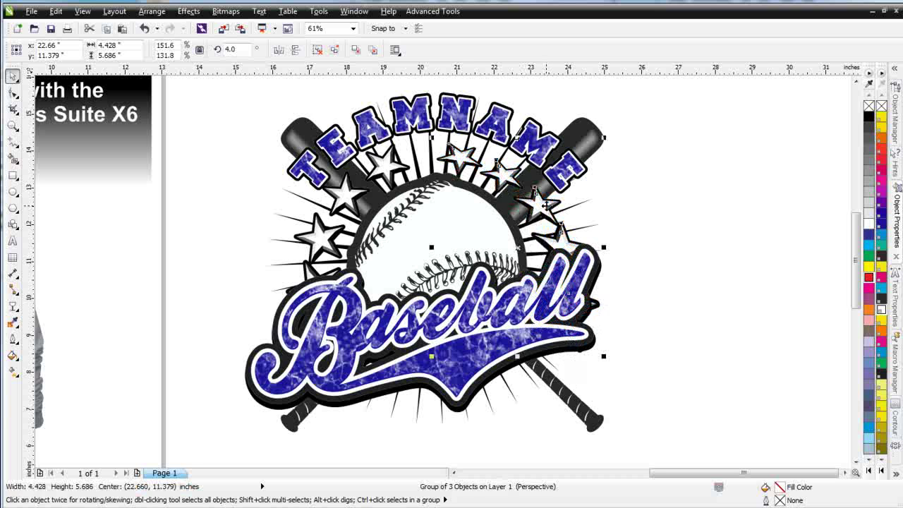
drag(547, 204, 536, 206)
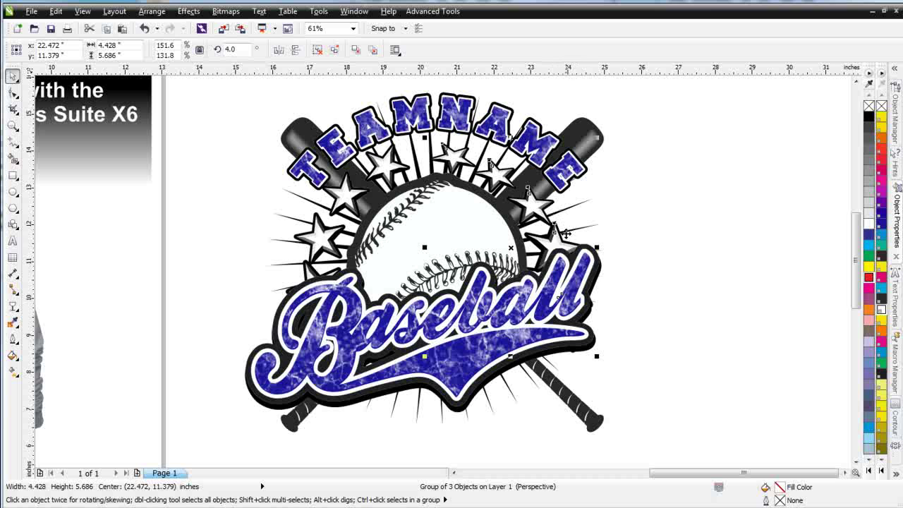
- Enlarge the right star group proportionally to about 5 in wide and reposition it around the ball's right edge
drag(597, 137, 632, 110)
drag(571, 227, 569, 258)
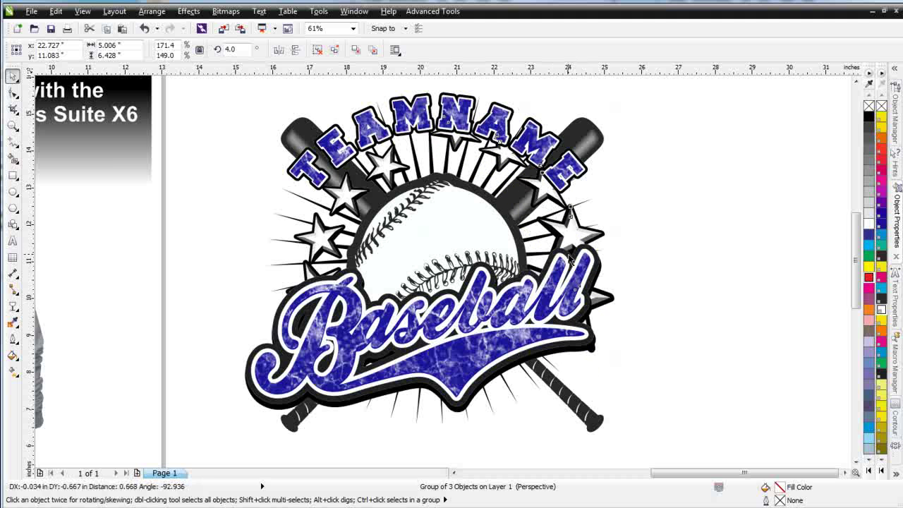
drag(544, 209, 544, 206)
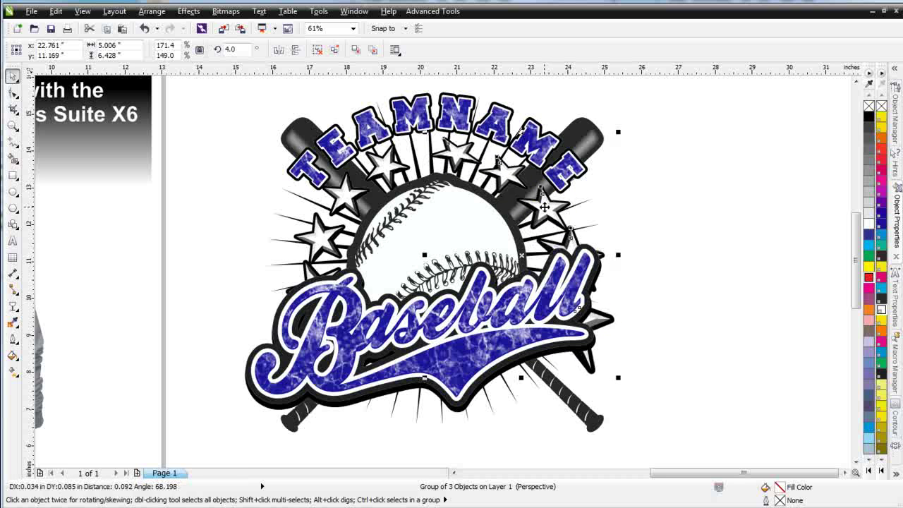
- Delete the original left star group and replace it with a horizontally mirrored copy of the right star group
click(380, 174)
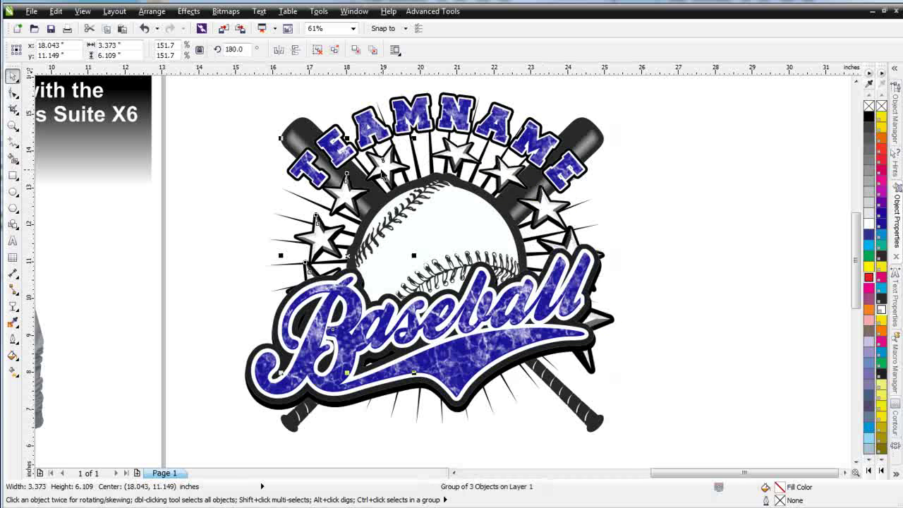
key(Delete)
click(455, 155)
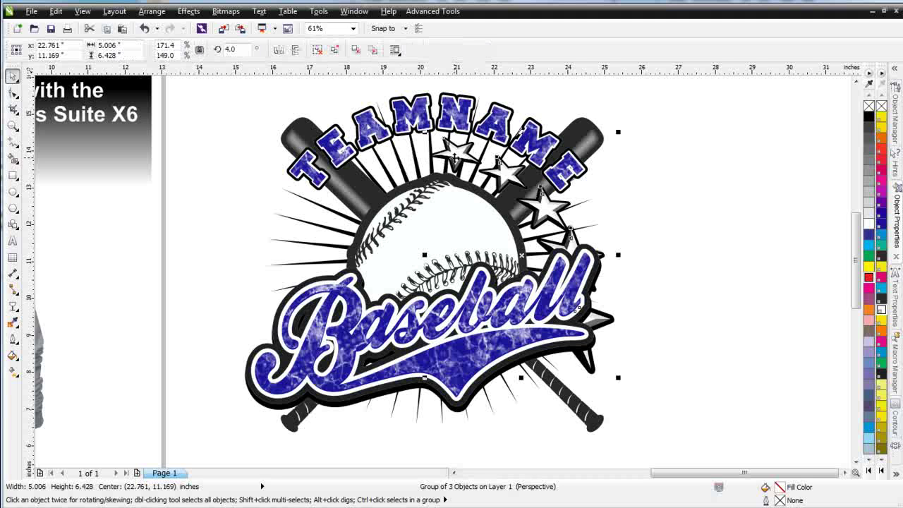
drag(455, 156, 209, 187)
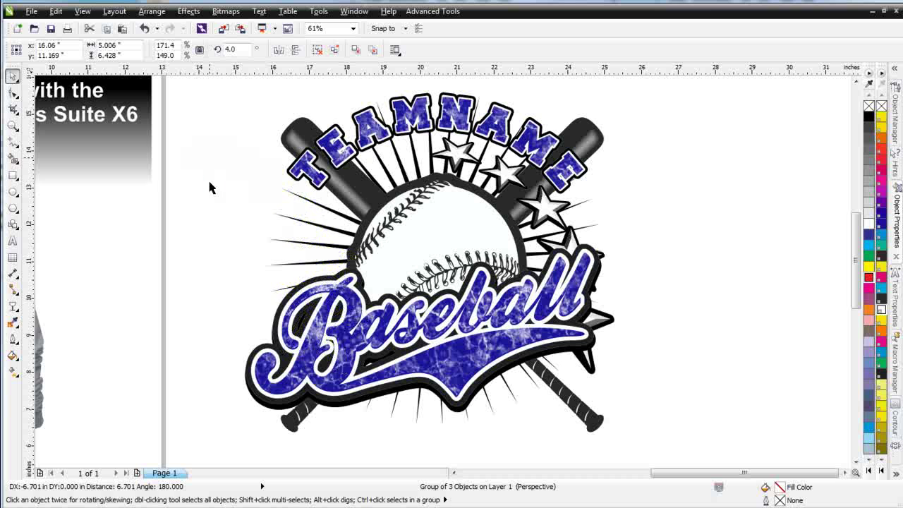
click(279, 49)
drag(230, 262, 298, 265)
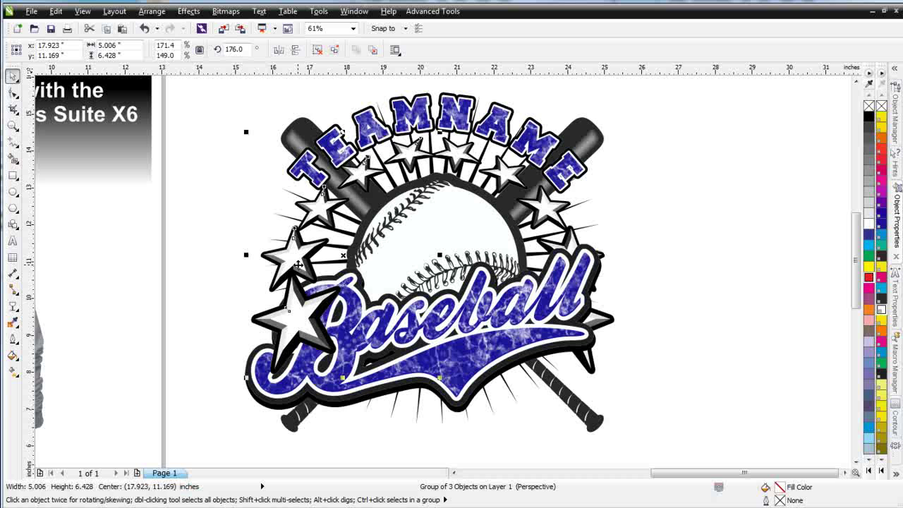
- Reorder the mirrored left star group so it sits in front of the bats and behind the Baseball lettering
right_click(295, 259)
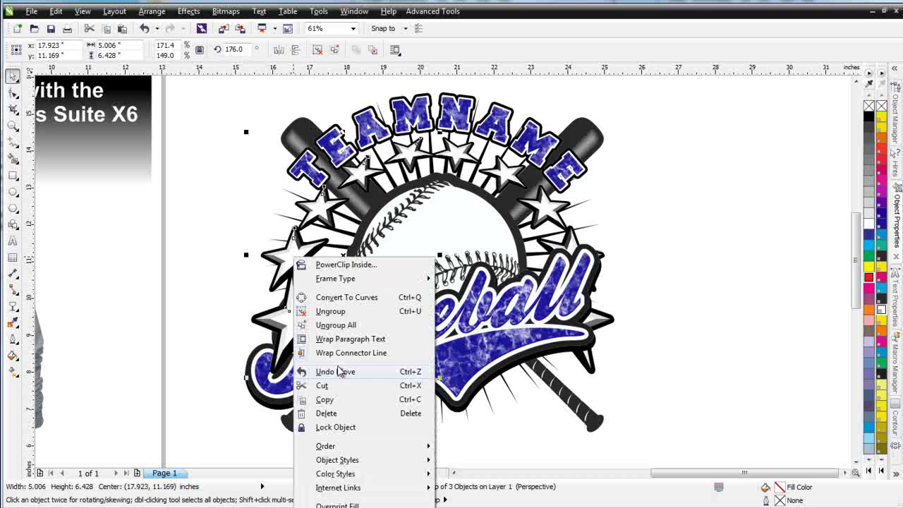
mouse_move(371, 449)
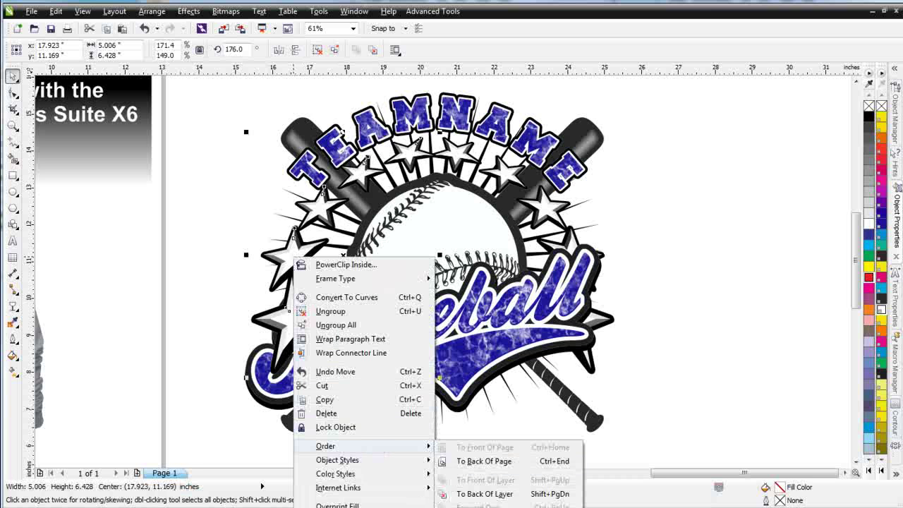
click(490, 492)
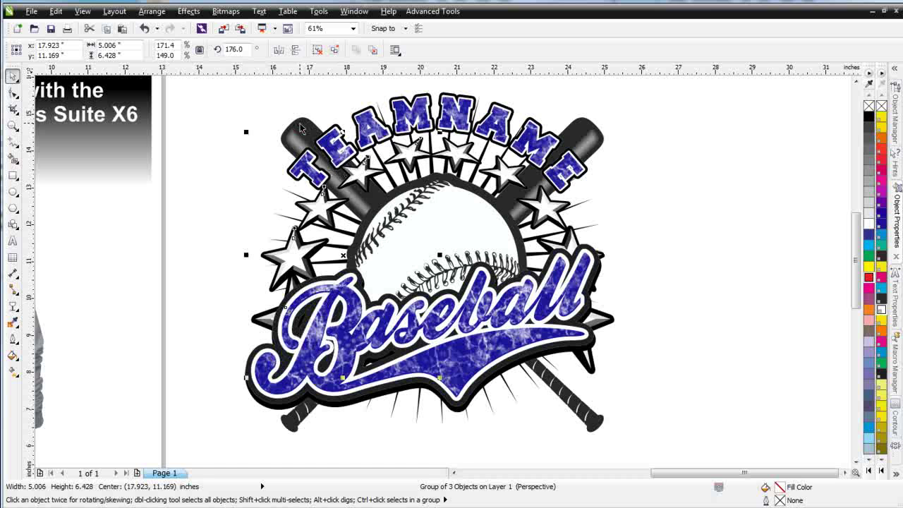
click(663, 333)
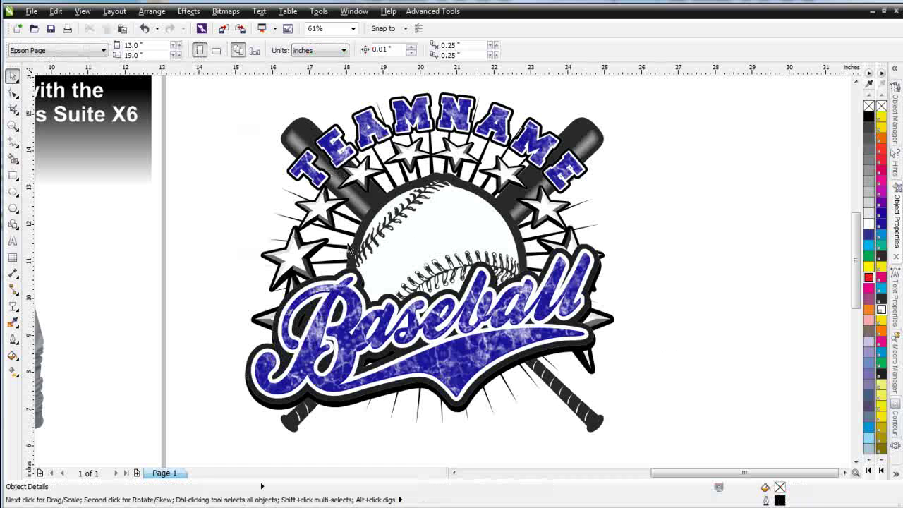
- Scale the left star group to about 4.8 in wide, reposition it around the ball and skew it horizontally to about 4.5 in wide
click(296, 258)
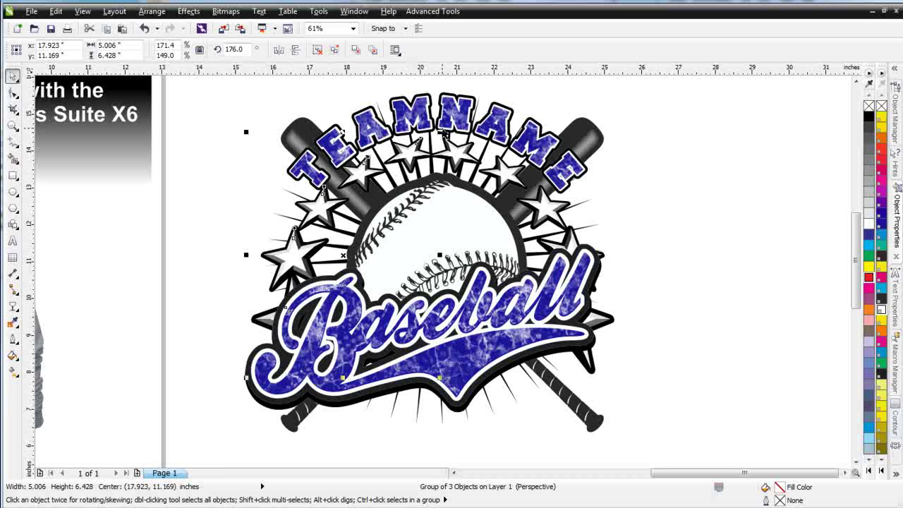
drag(246, 378, 254, 367)
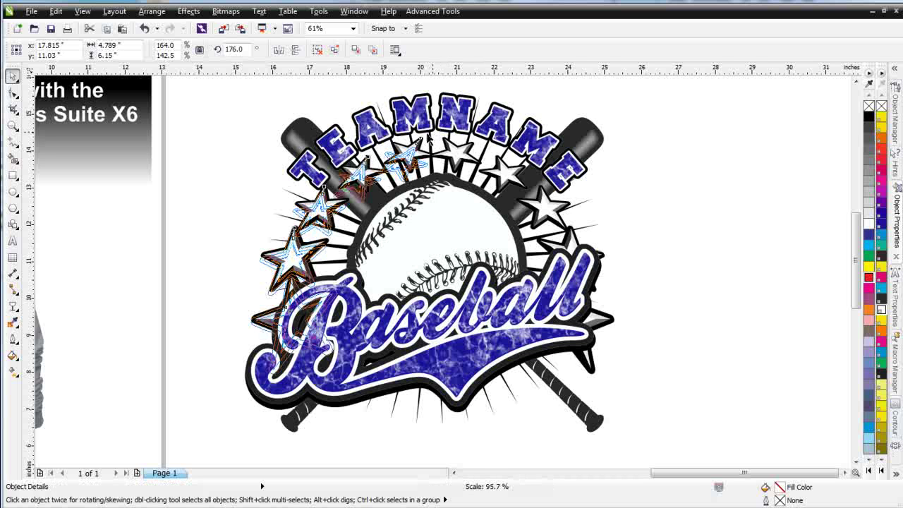
drag(394, 167, 400, 161)
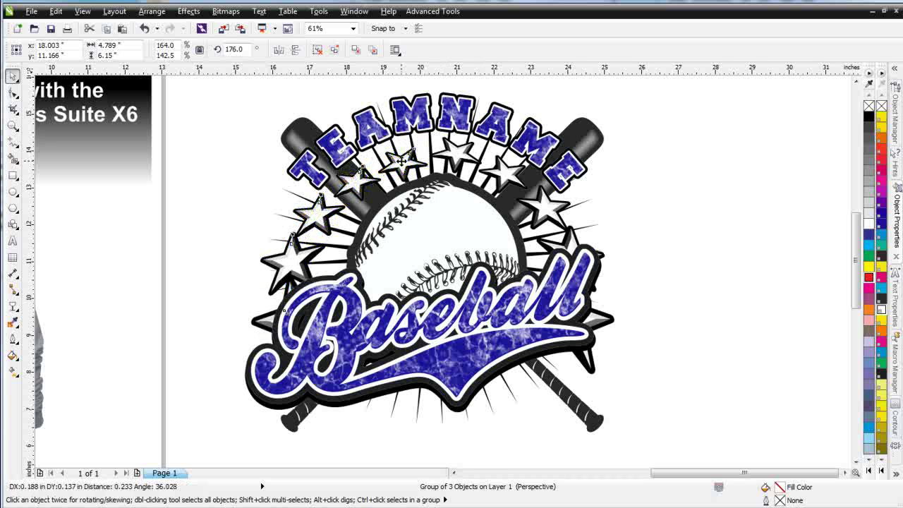
click(304, 248)
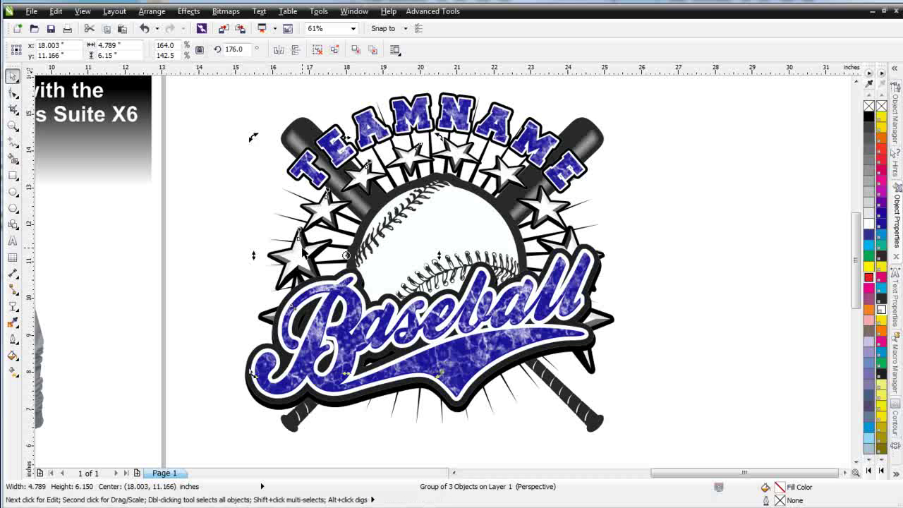
click(343, 375)
drag(343, 374, 357, 376)
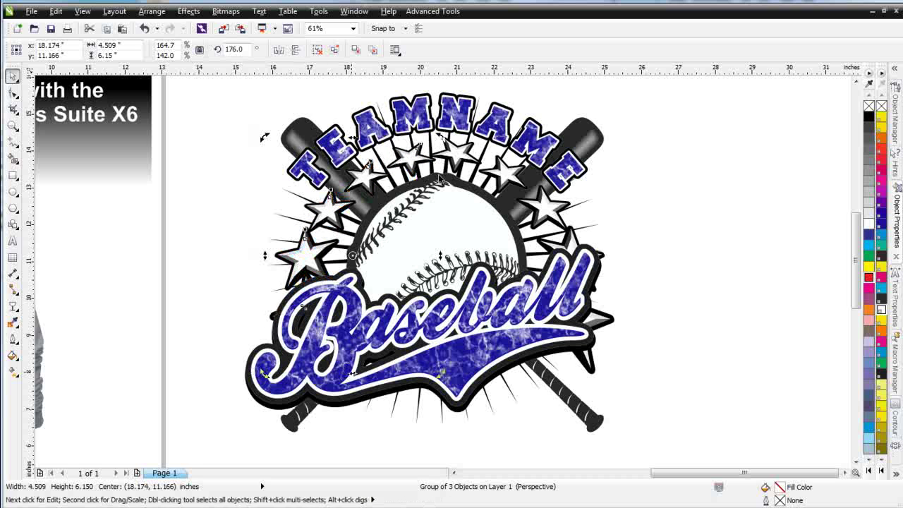
- Replace the right star group with a horizontally mirrored copy of the left group, fitted around the ball's right side
click(519, 182)
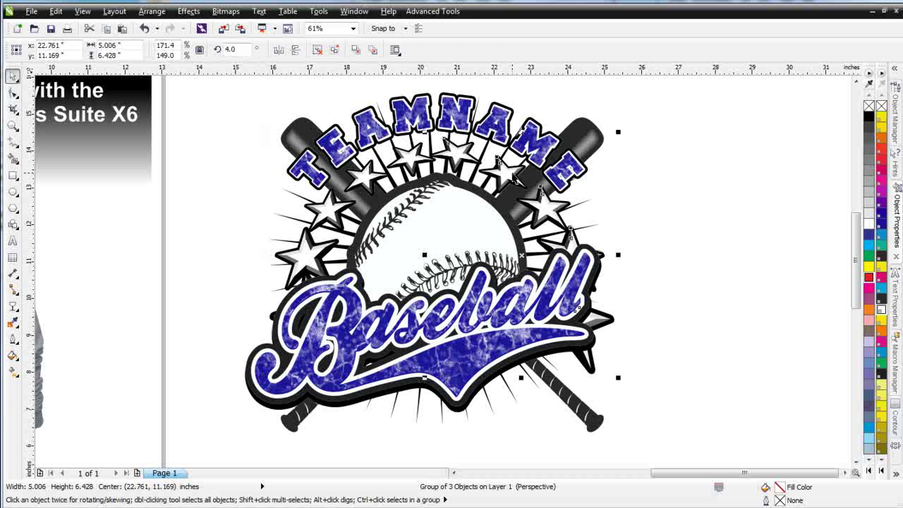
click(419, 153)
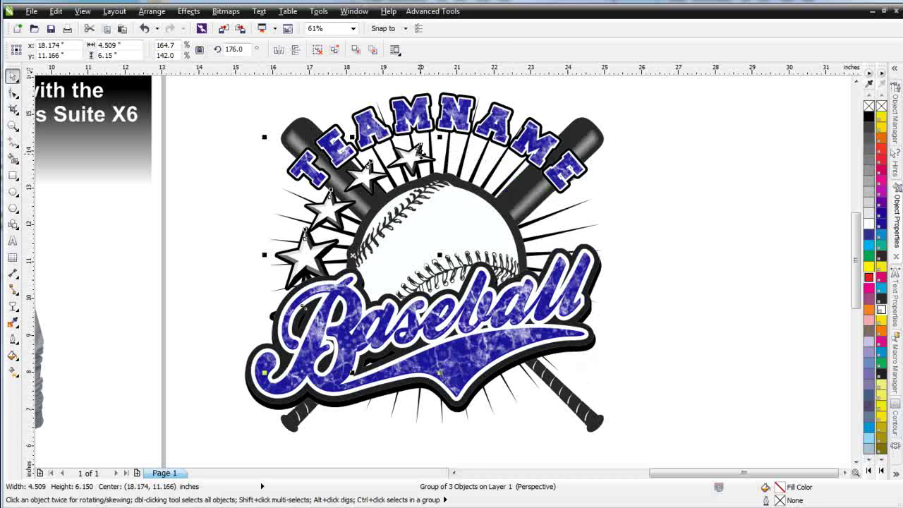
drag(419, 151, 666, 156)
key(Escape)
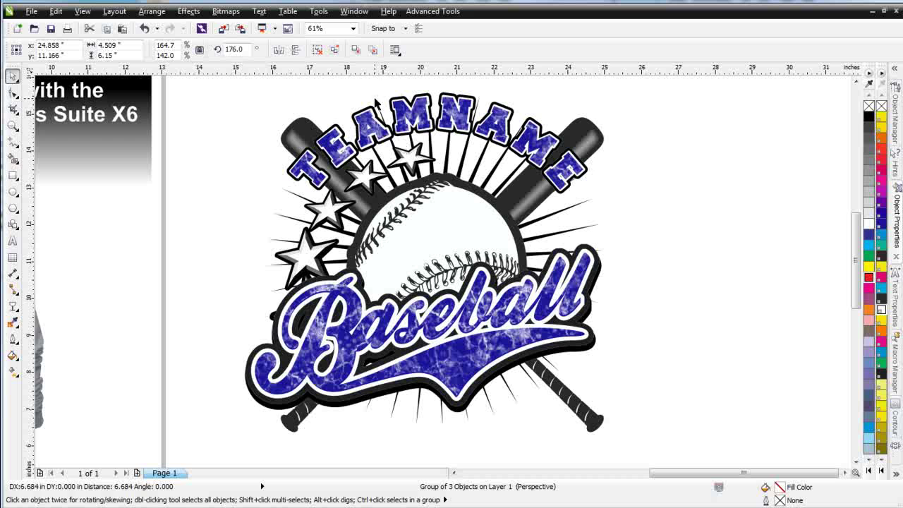
click(279, 51)
drag(631, 209, 563, 211)
drag(564, 210, 565, 212)
- Reorder the new right star group so it sits in front of the bats and behind the Baseball lettering
right_click(565, 222)
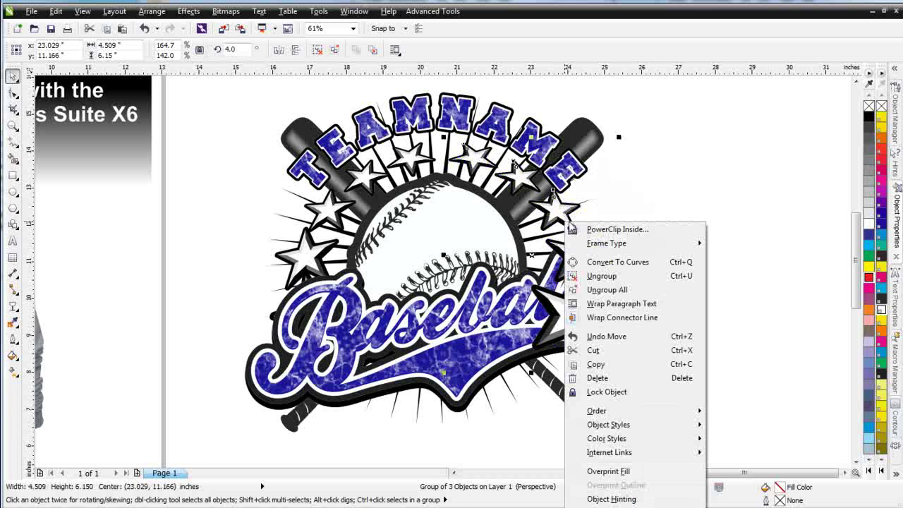
mouse_move(649, 416)
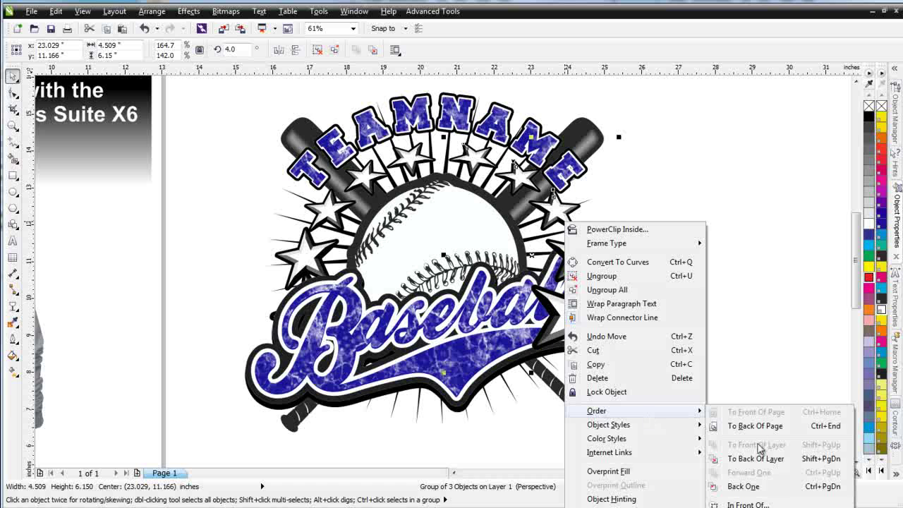
click(775, 502)
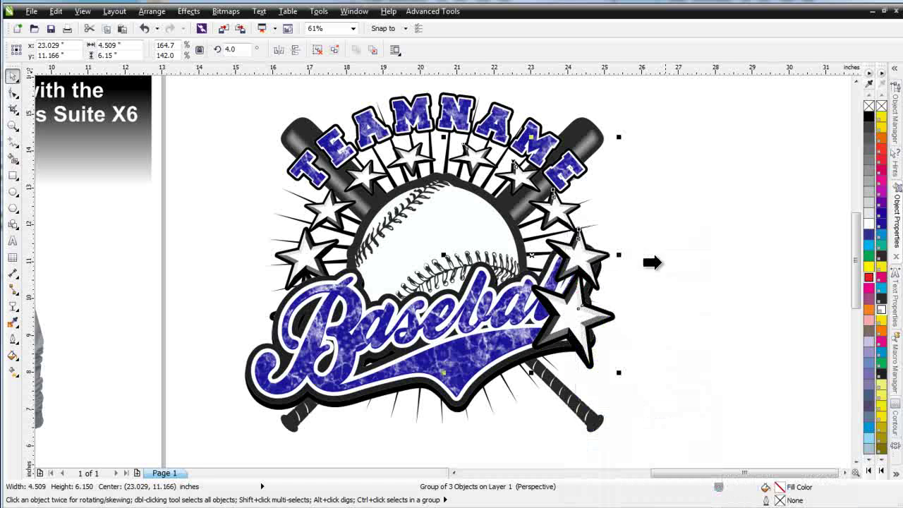
click(587, 139)
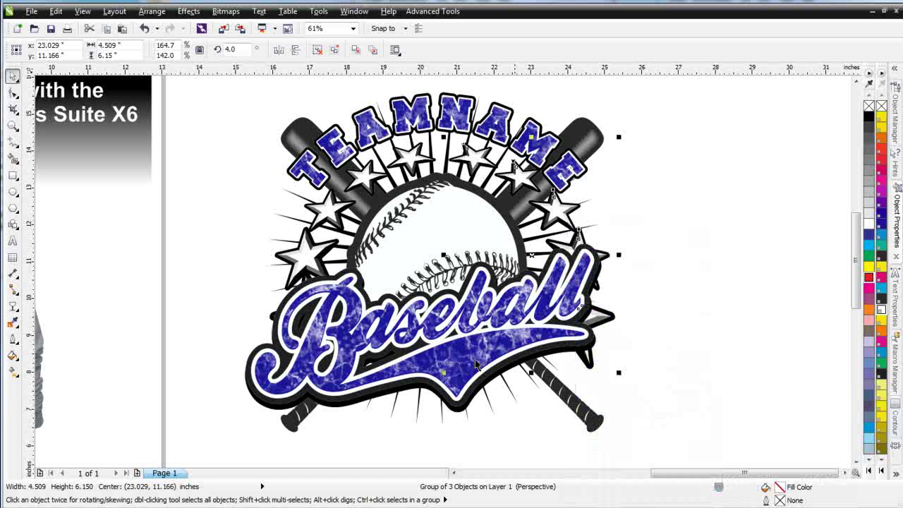
click(673, 337)
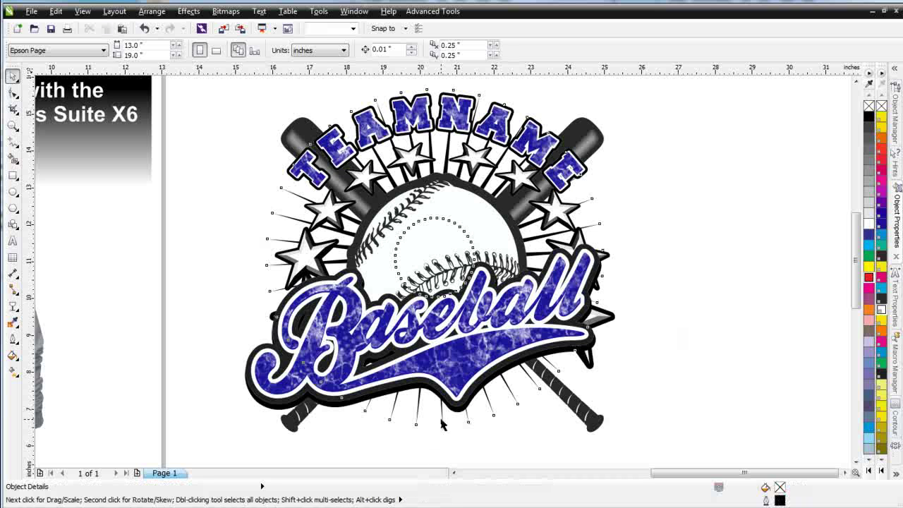
- Move the red design from the gray shirt to beside the blue design and enlarge it to about 8.8 in wide
click(472, 400)
scroll(471, 400, down, 1)
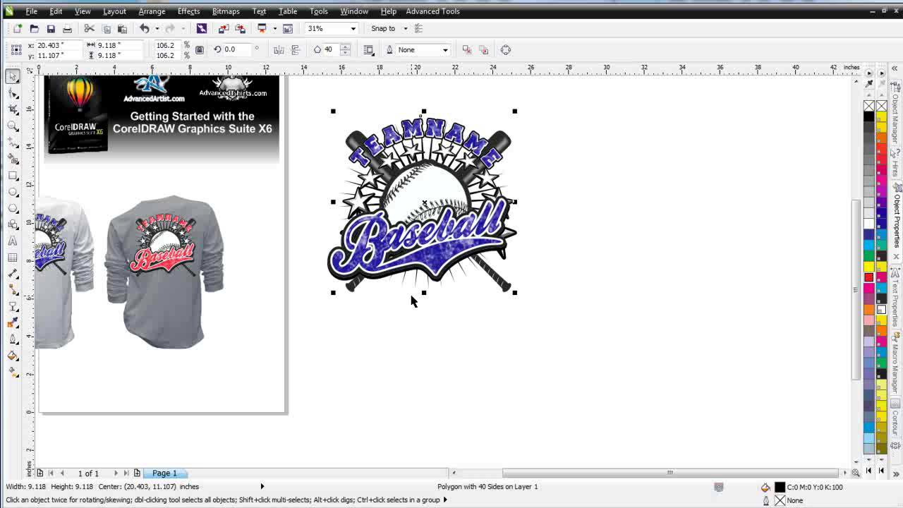
drag(248, 198, 111, 306)
drag(163, 240, 563, 154)
drag(674, 229, 671, 231)
drag(605, 200, 740, 291)
drag(508, 210, 508, 210)
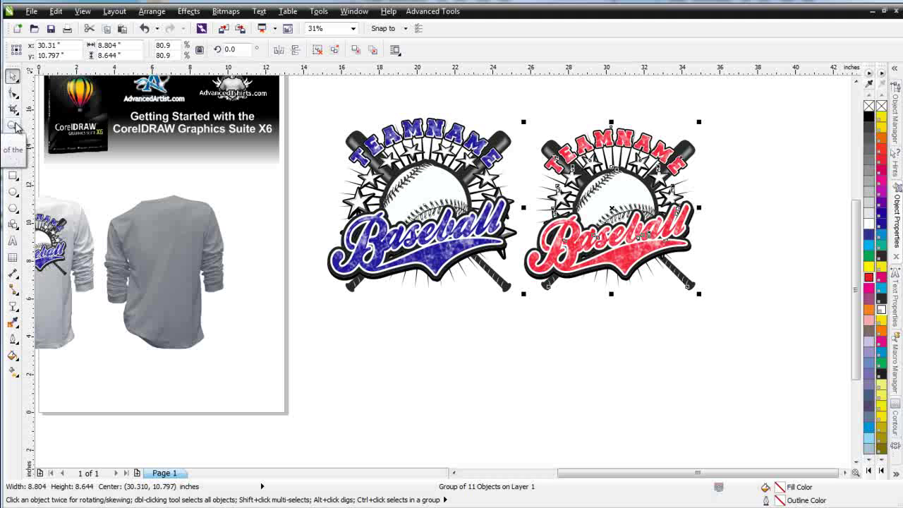
- Shift the blue design's right star group slightly left, closer to the ball
click(16, 126)
drag(314, 108, 739, 328)
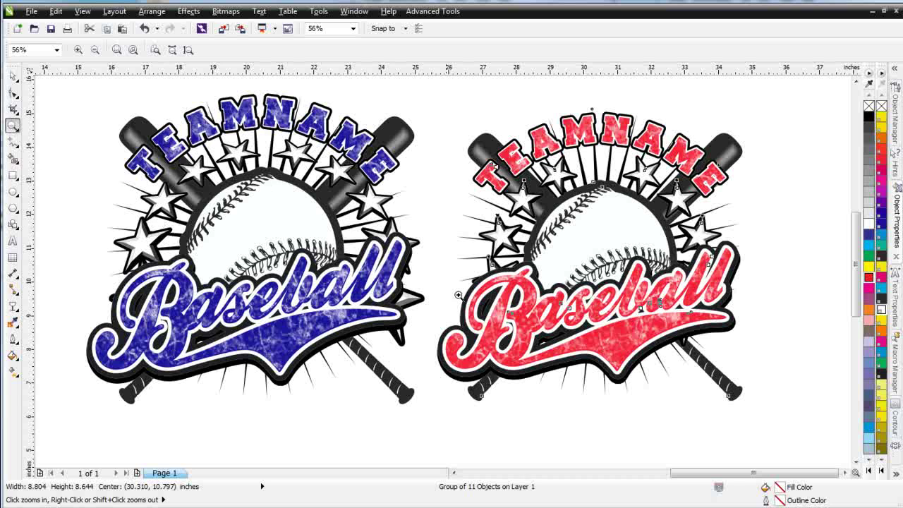
click(13, 75)
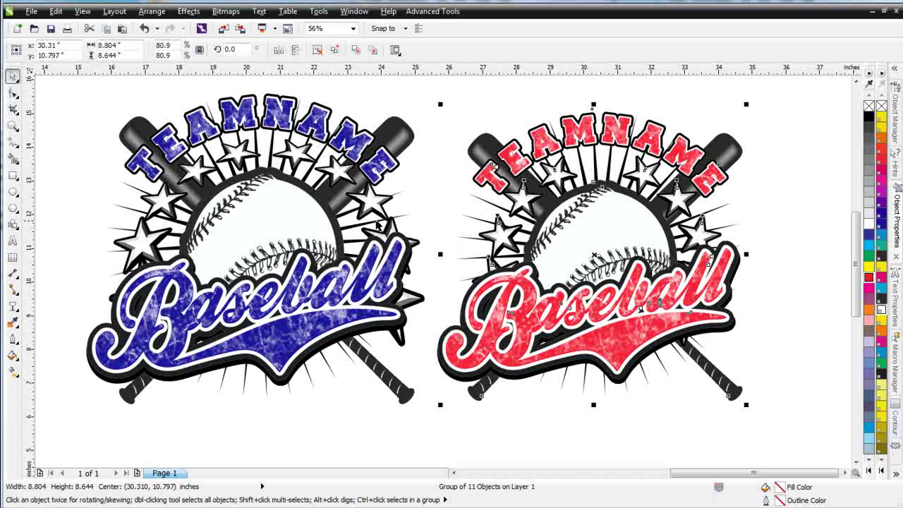
click(377, 215)
drag(376, 215, 375, 214)
click(433, 225)
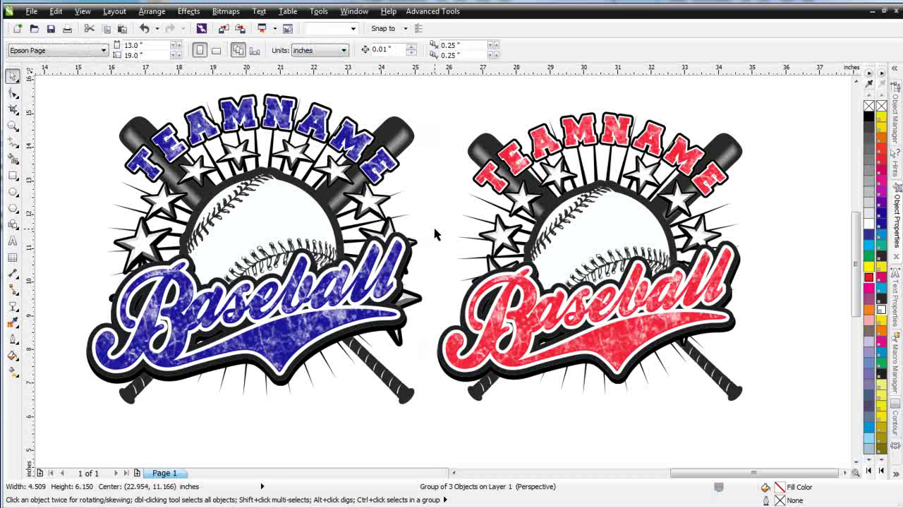
- Add two nodes near a ray tip of the blue design's 40-sided sunburst polygon and pull the outer one away from the ray
click(397, 198)
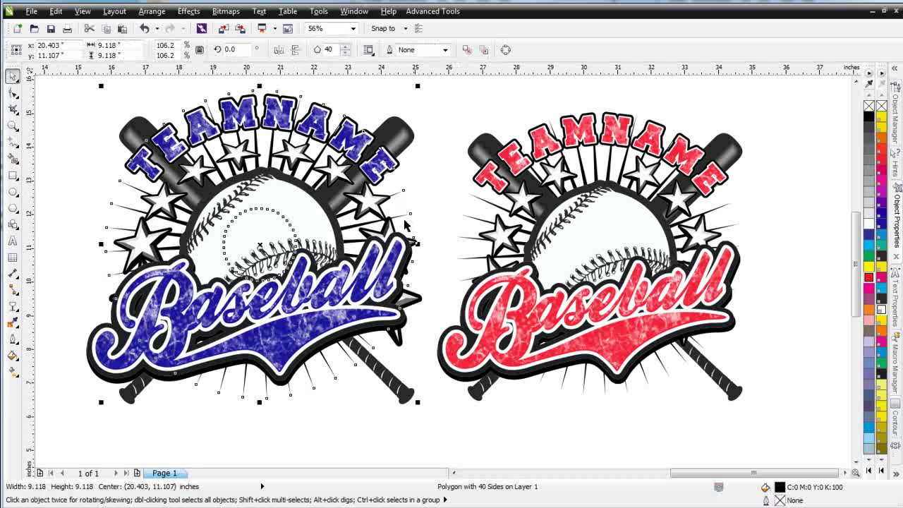
drag(279, 224, 289, 225)
scroll(469, 300, up, 1)
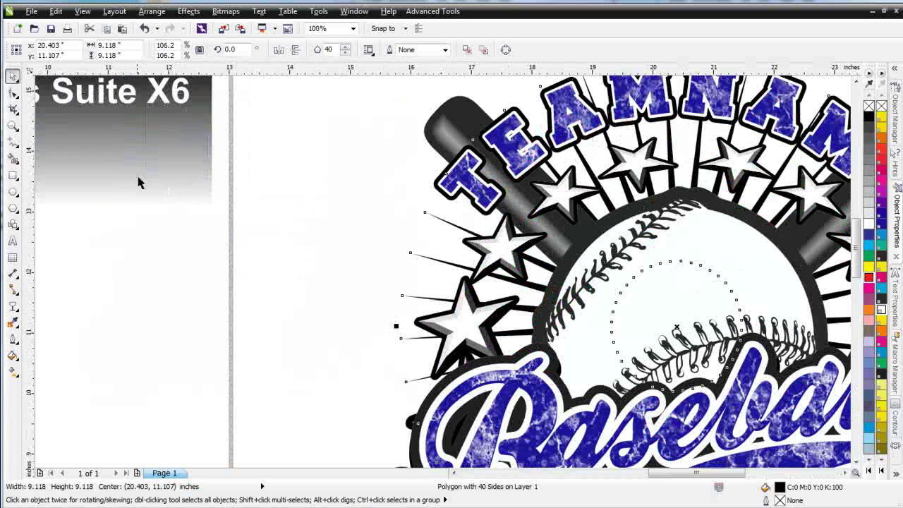
click(13, 92)
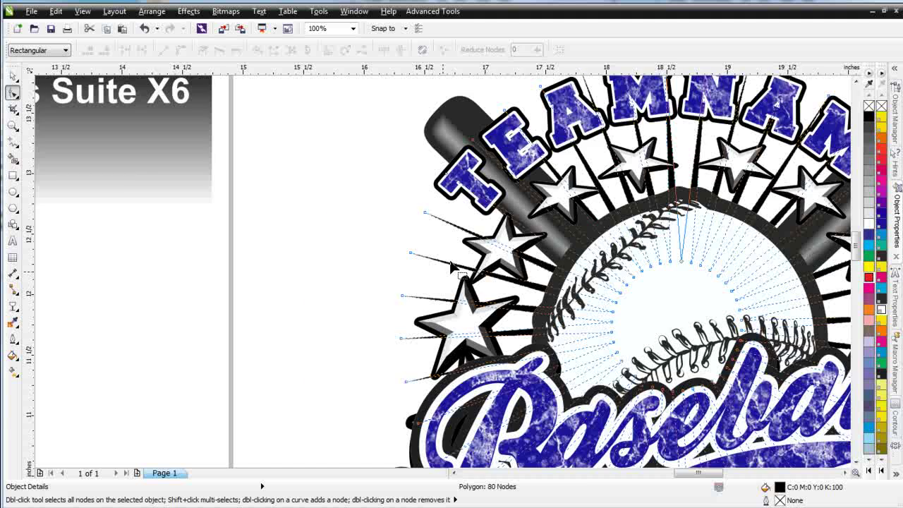
scroll(457, 271, up, 1)
double_click(443, 276)
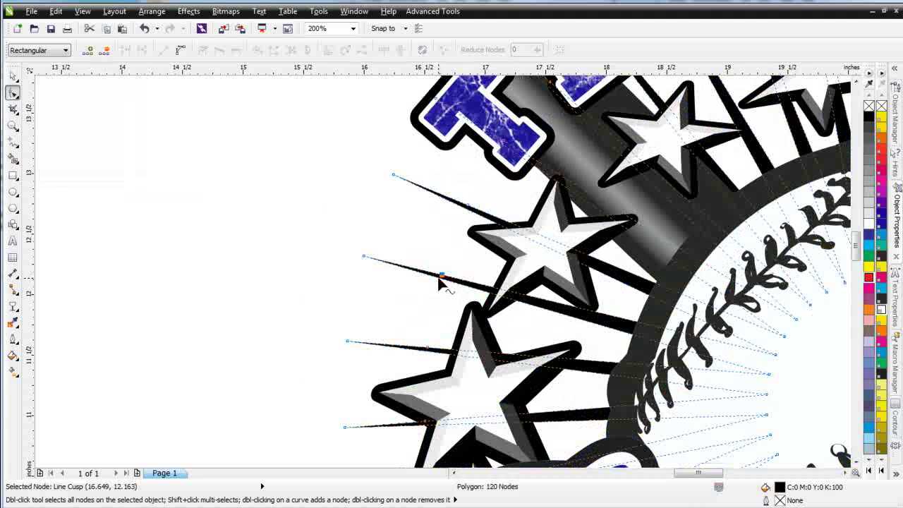
double_click(438, 276)
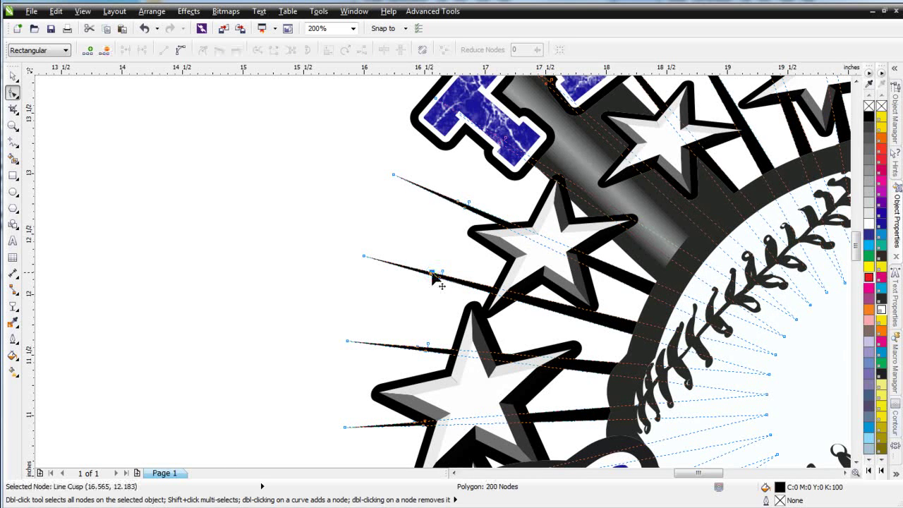
drag(435, 278, 428, 273)
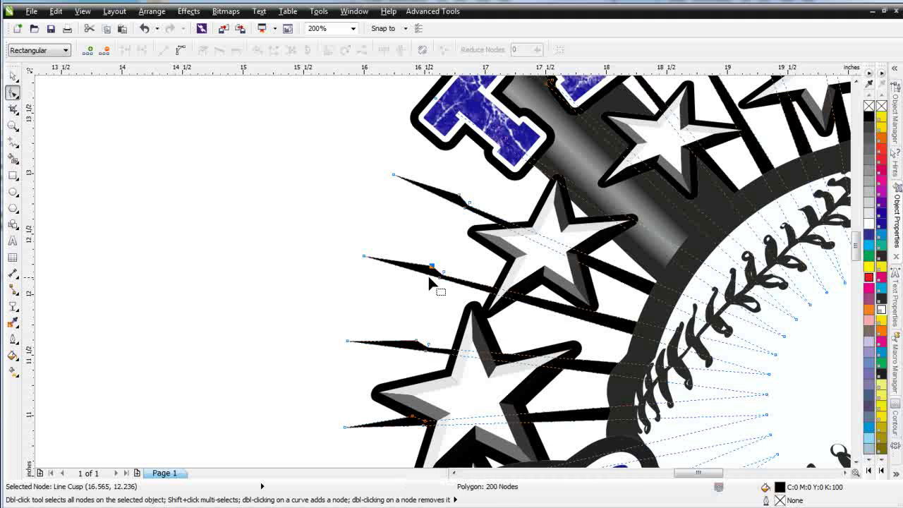
- Add a node on the opposite edge of the same ray and pull it outward to form arrowhead-shaped tips
double_click(428, 275)
drag(428, 275, 427, 280)
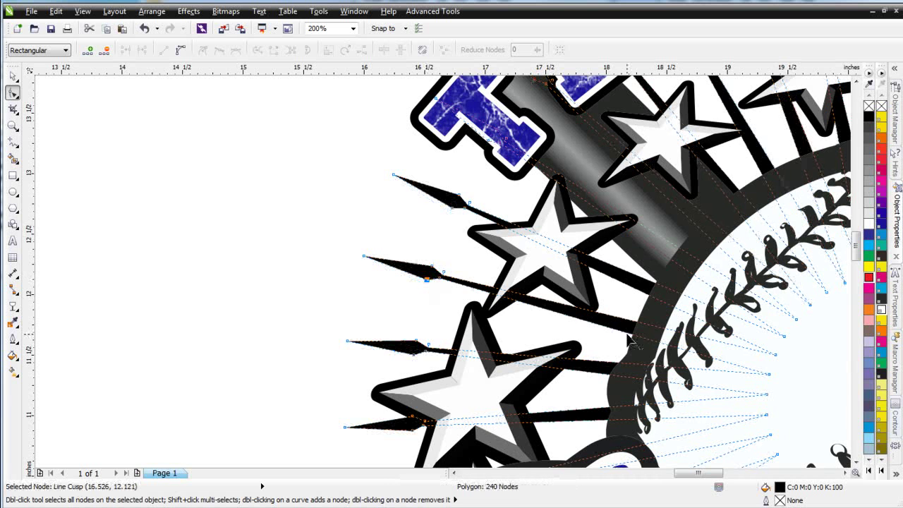
scroll(522, 317, down, 1)
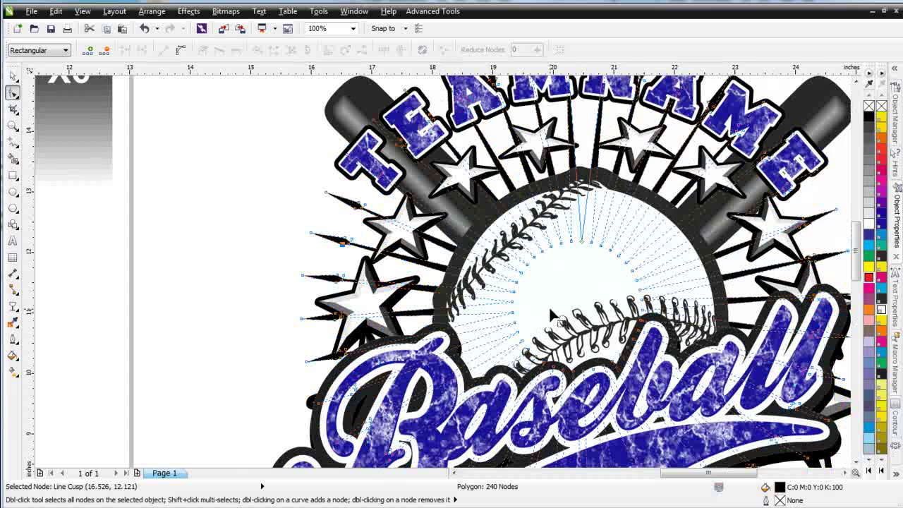
scroll(444, 277, down, 1)
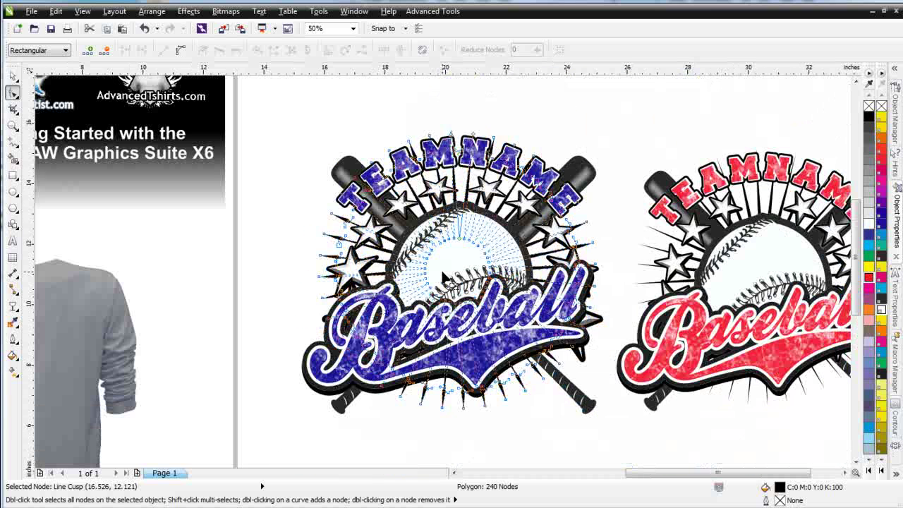
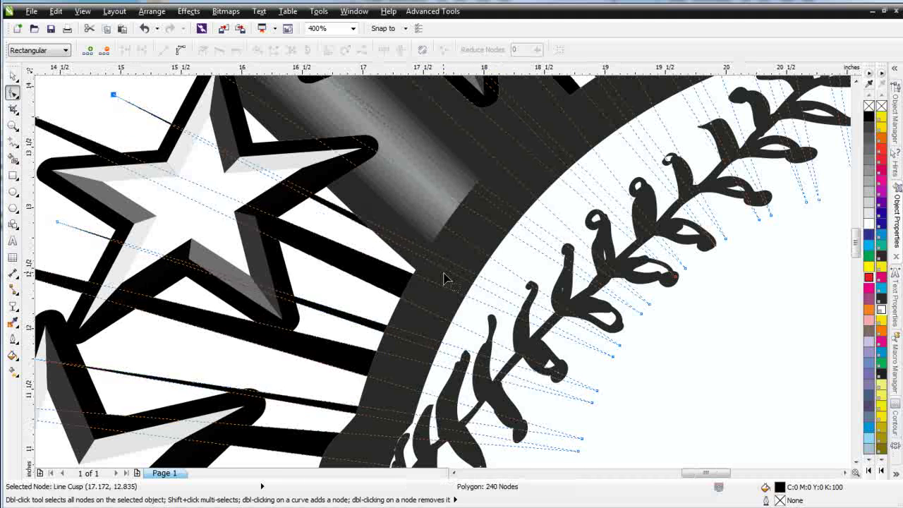
- Extend the sunburst's thin secondary rays by moving their tip node outward to about 16.8, 13.0 in, and deselect the polygon
scroll(446, 277, down, 2)
drag(382, 227, 340, 204)
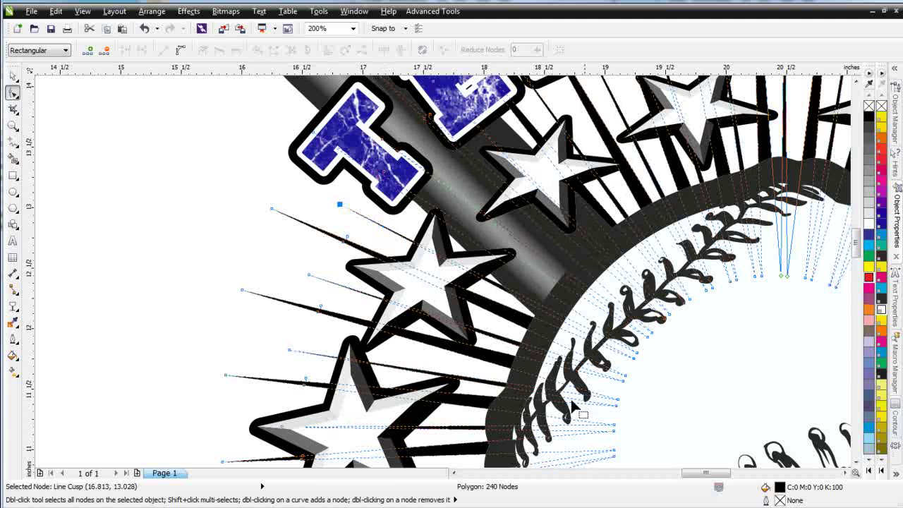
scroll(542, 331, down, 1)
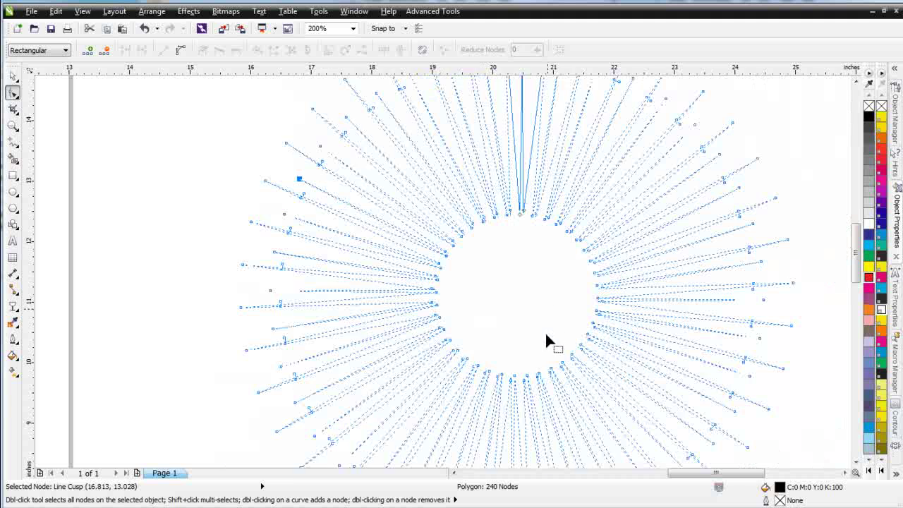
click(12, 75)
click(159, 210)
scroll(426, 192, down, 1)
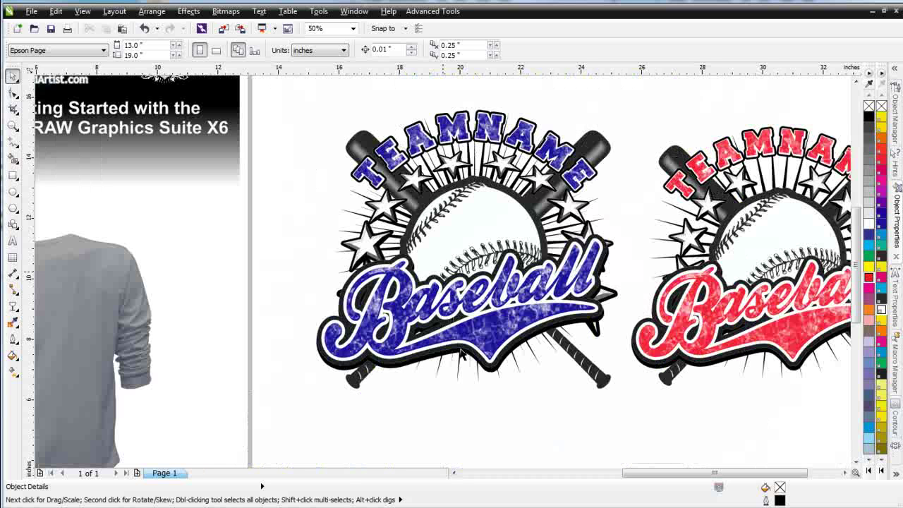
- Set the blue design's sunburst polygon to 20 sides
click(346, 214)
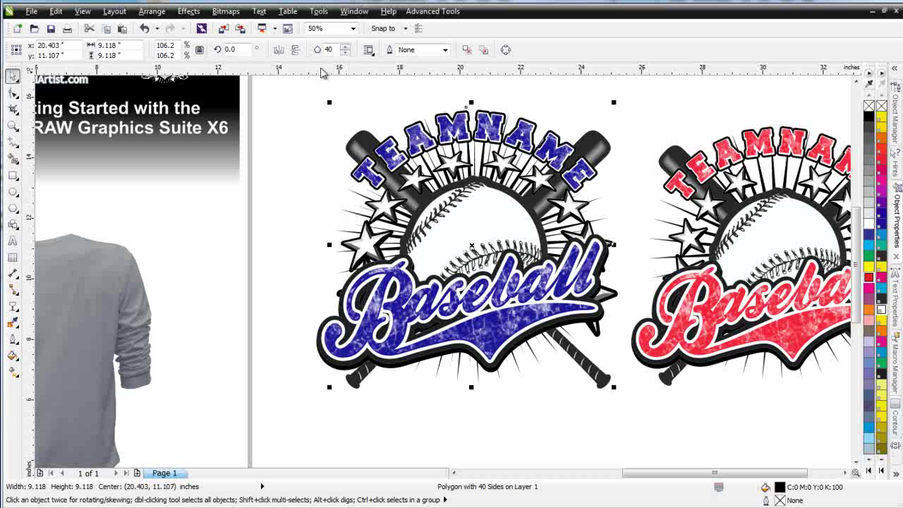
double_click(333, 49)
key(Return)
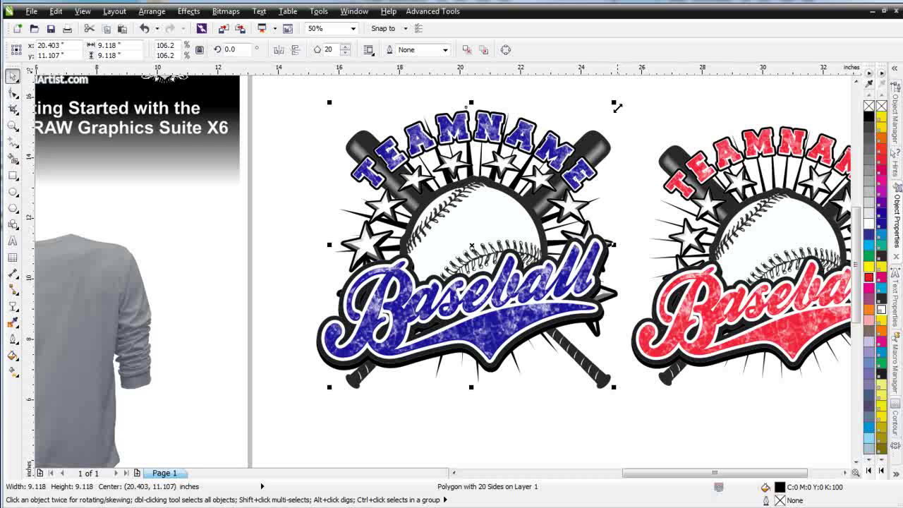
- Lengthen the blue design's sunburst rays by pulling a tip node outward beyond the left stars, and deselect the polygon
click(13, 93)
drag(350, 235, 304, 225)
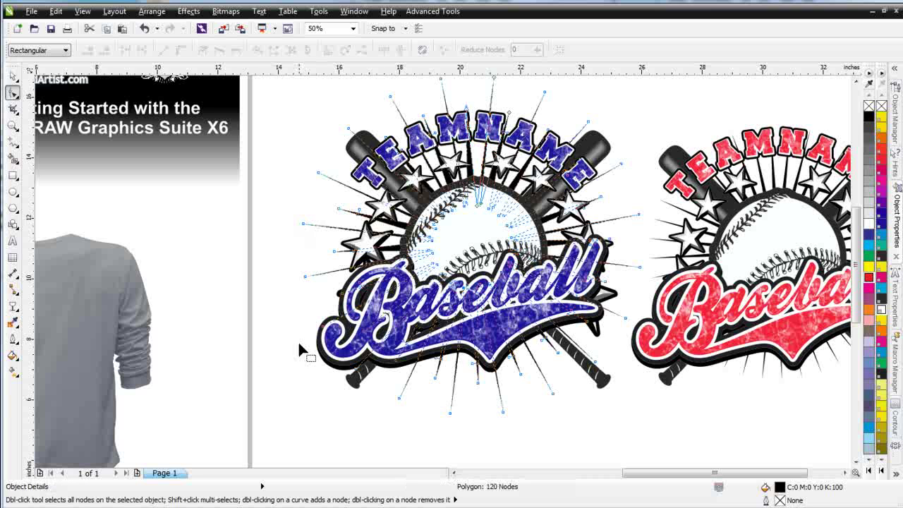
click(14, 78)
click(591, 423)
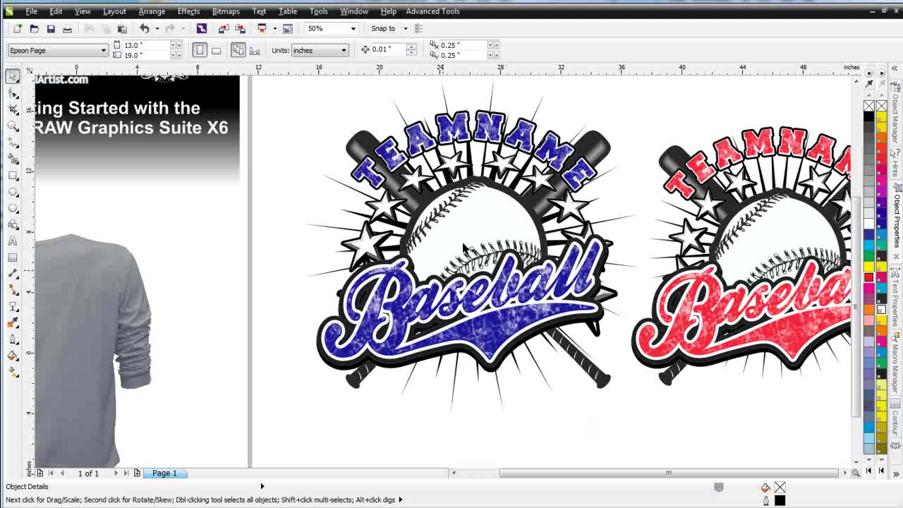
- Duplicate the white textured lens shape in place over the blue design's Baseball lettering
scroll(461, 250, down, 1)
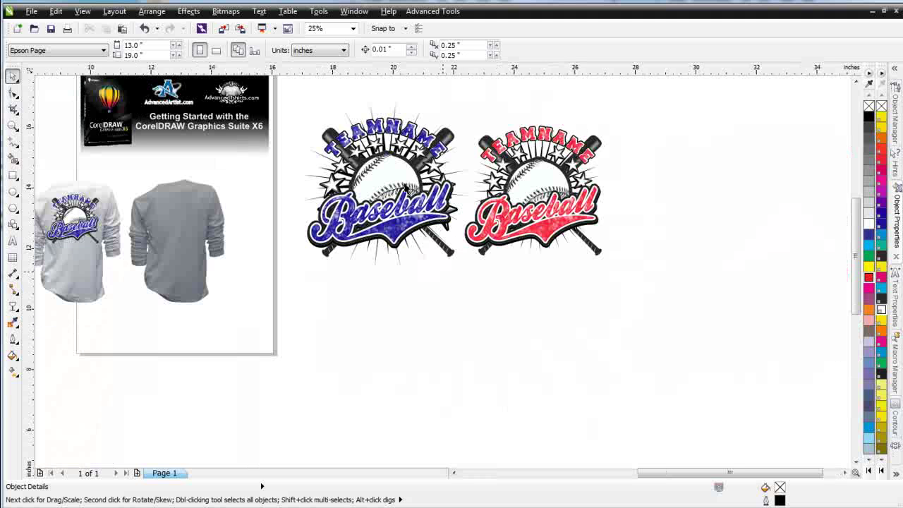
scroll(405, 187, up, 1)
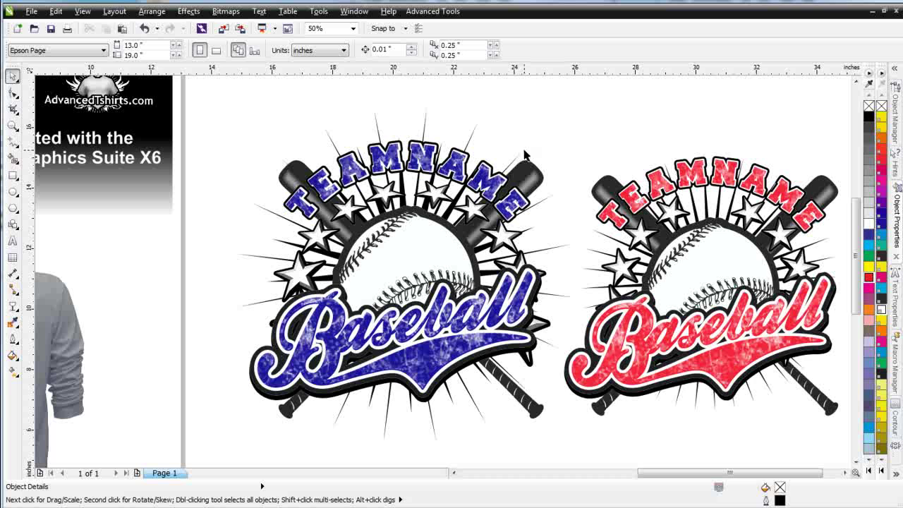
click(412, 374)
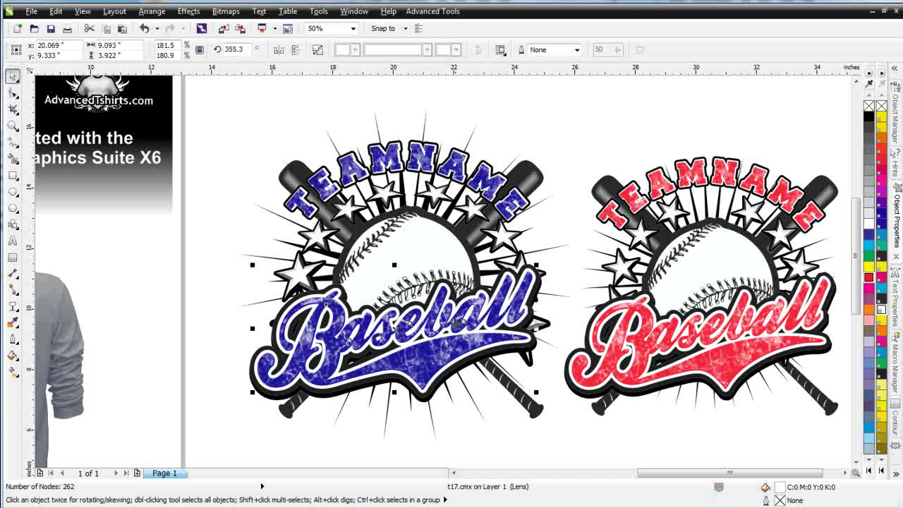
click(500, 455)
click(405, 360)
click(122, 28)
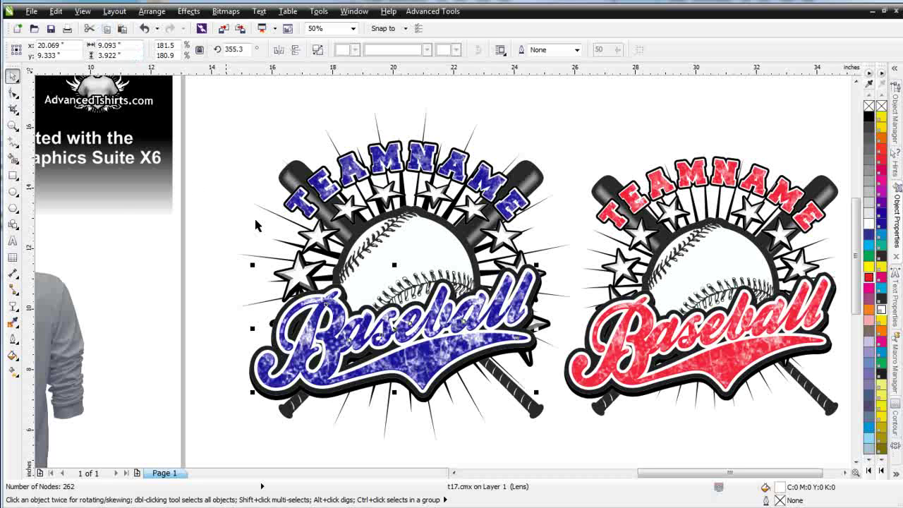
- Clear the duplicated lettering shape's pattern transparency and fill, and open its object properties
click(12, 309)
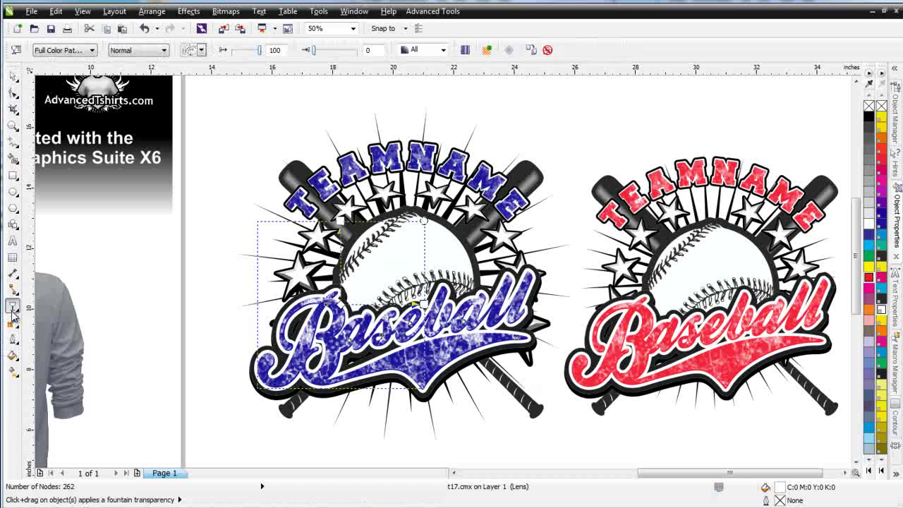
click(548, 50)
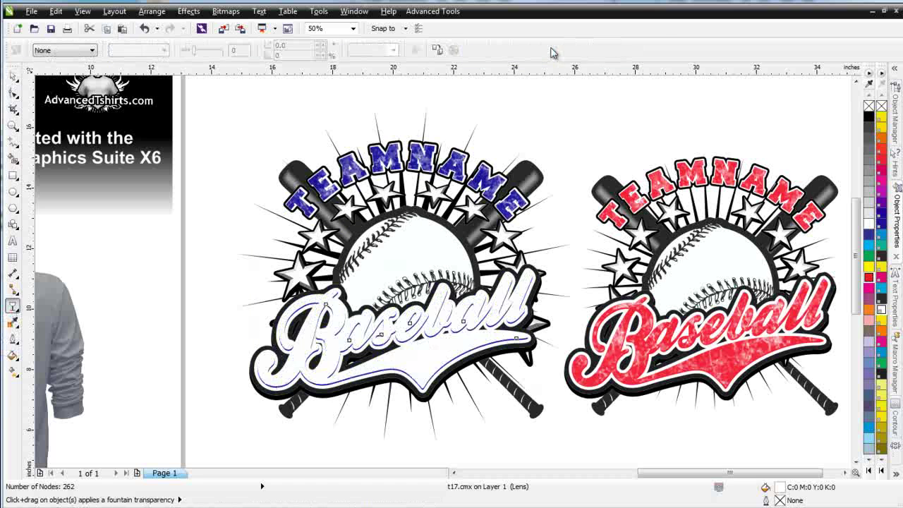
click(870, 106)
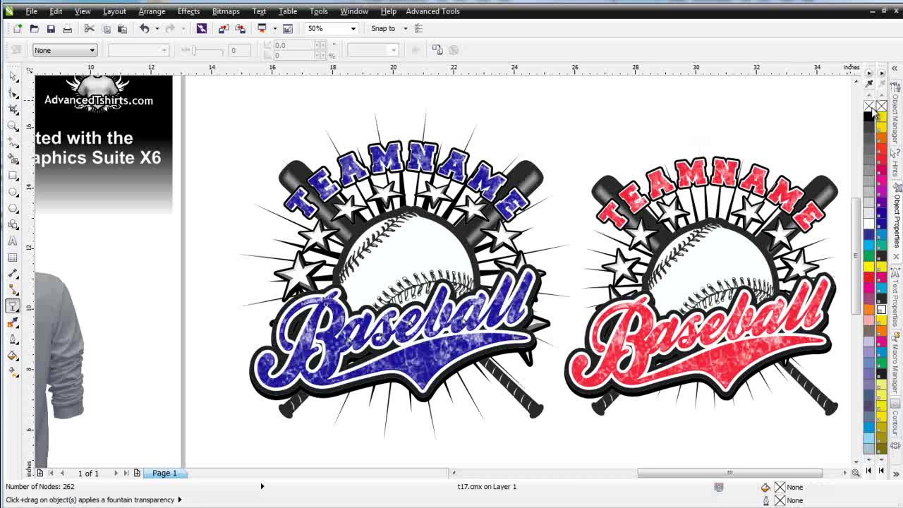
click(897, 205)
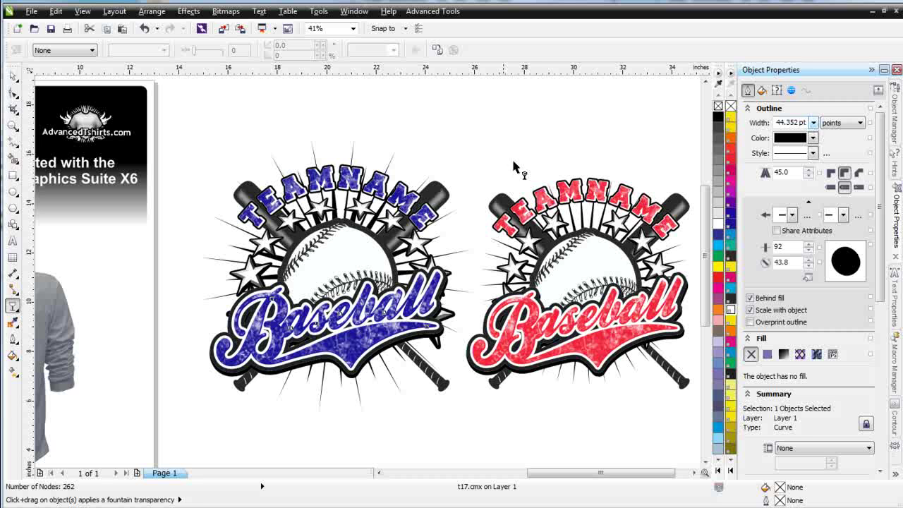
- Move the unfilled lettering copy below the blue design, and undo the move
click(11, 78)
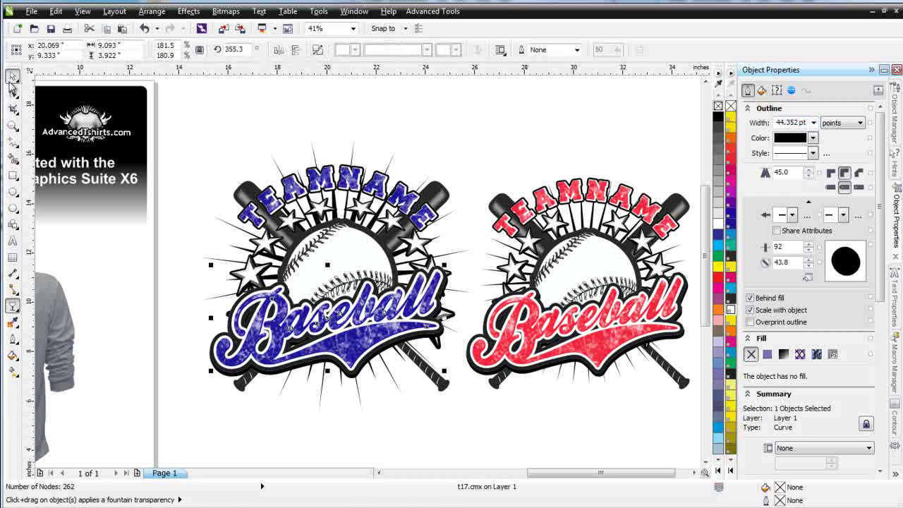
click(363, 406)
click(353, 348)
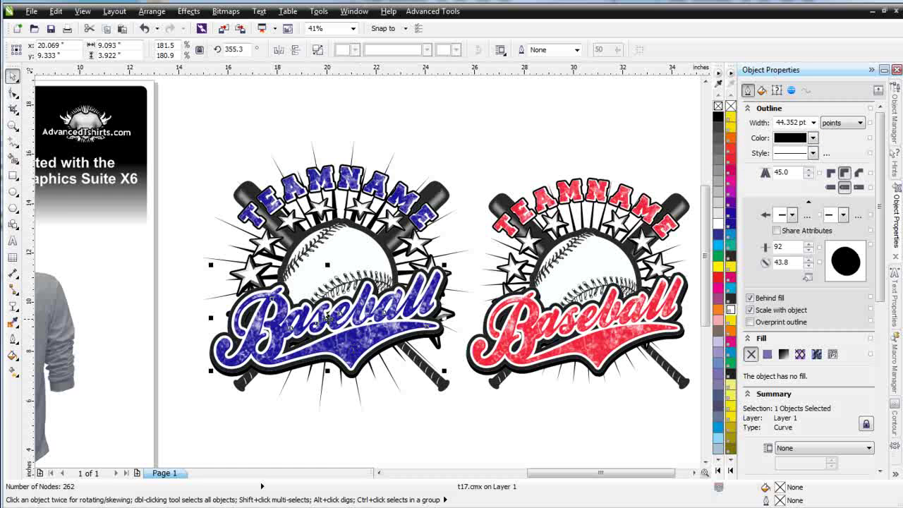
drag(327, 319, 333, 402)
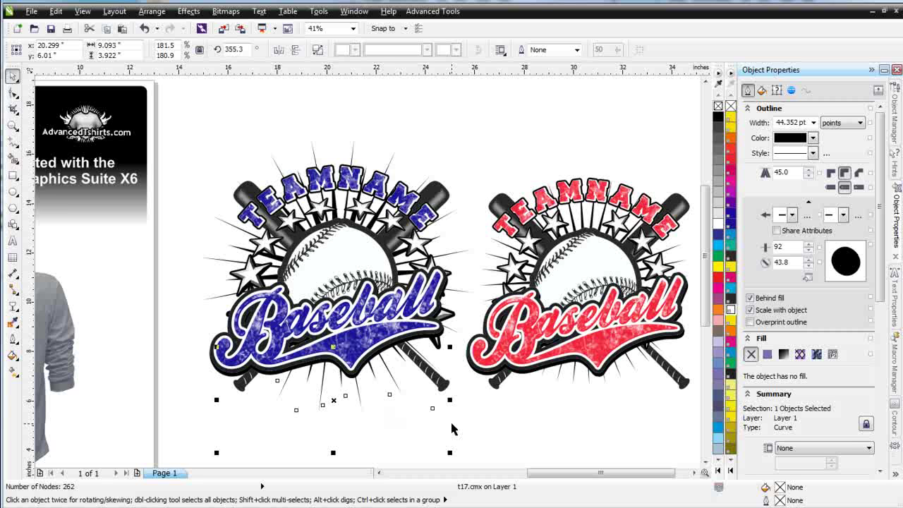
key(ctrl+z)
- Give the unfilled lettering copy a 3.0 pt outline
click(810, 126)
click(809, 136)
click(813, 123)
click(805, 192)
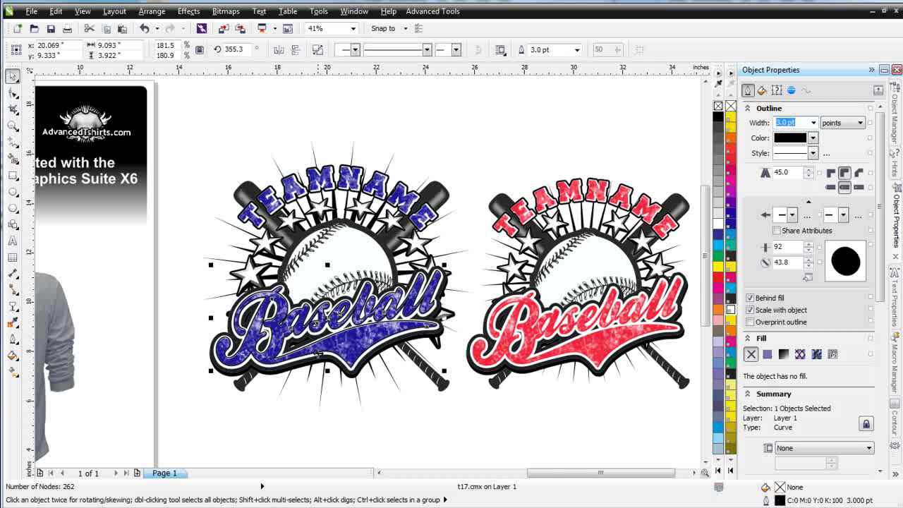
- Shift the lettering outline slightly right and down to 20.083, 9.302 in, aligning it with the blue lettering's edge
scroll(369, 266, up, 2)
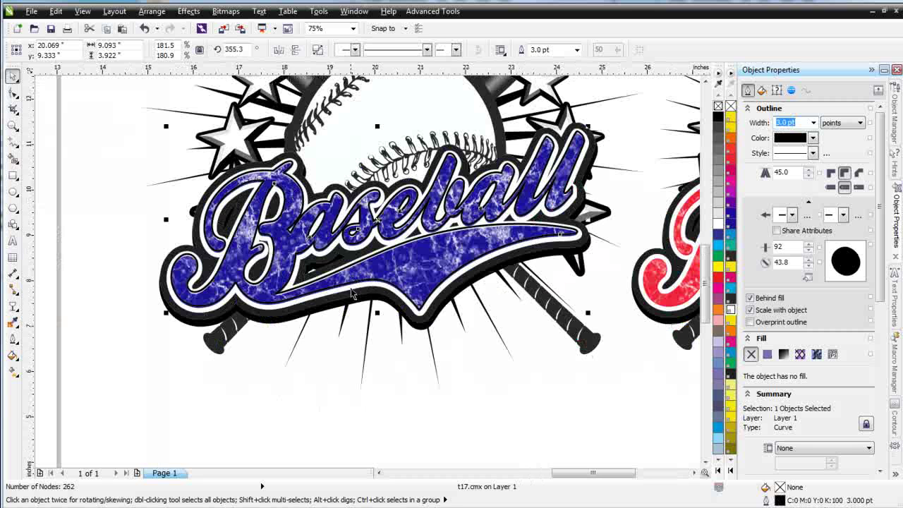
scroll(364, 277, up, 2)
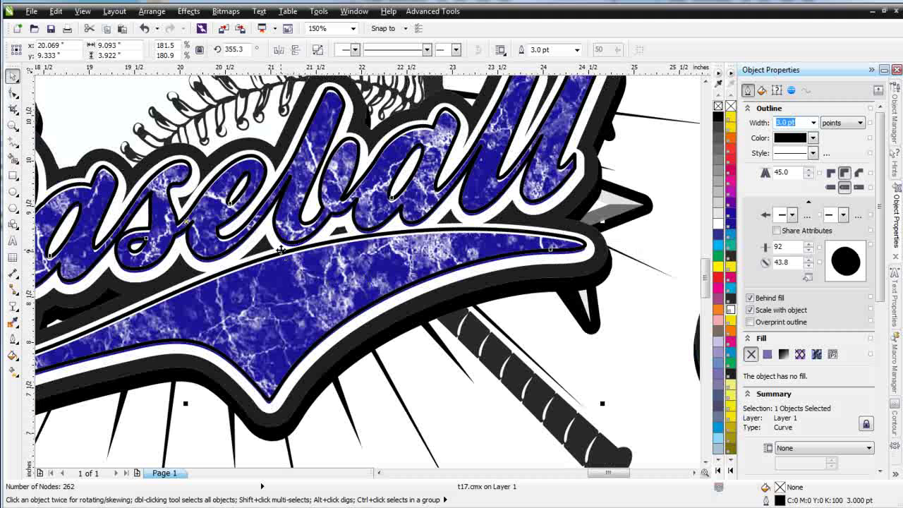
scroll(277, 259, up, 2)
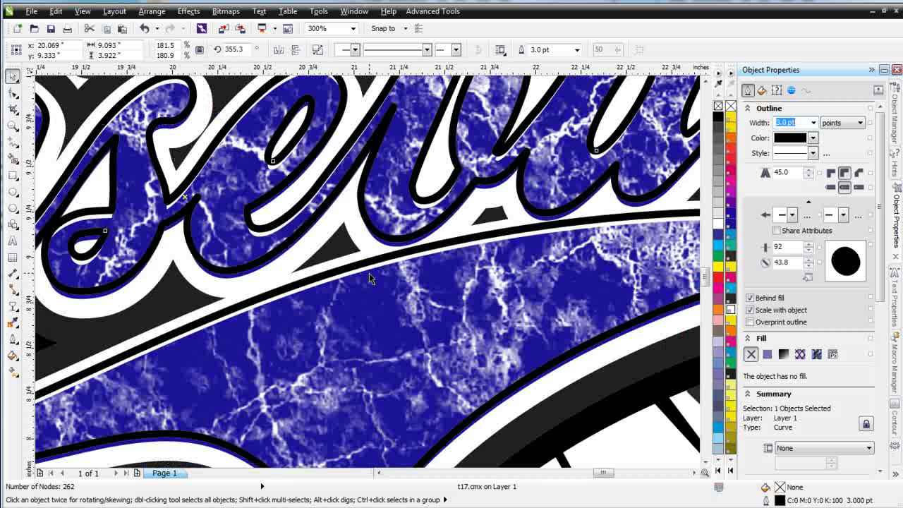
drag(369, 273, 375, 266)
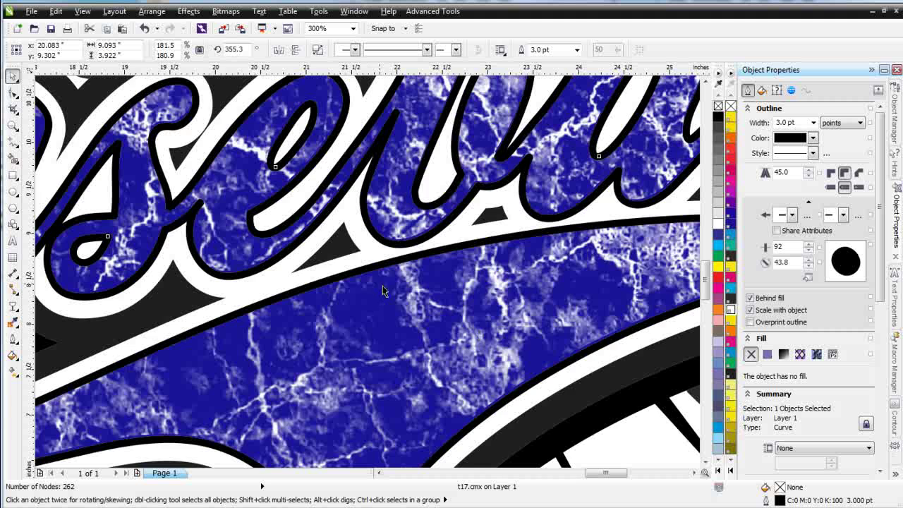
scroll(381, 289, down, 2)
scroll(365, 279, down, 1)
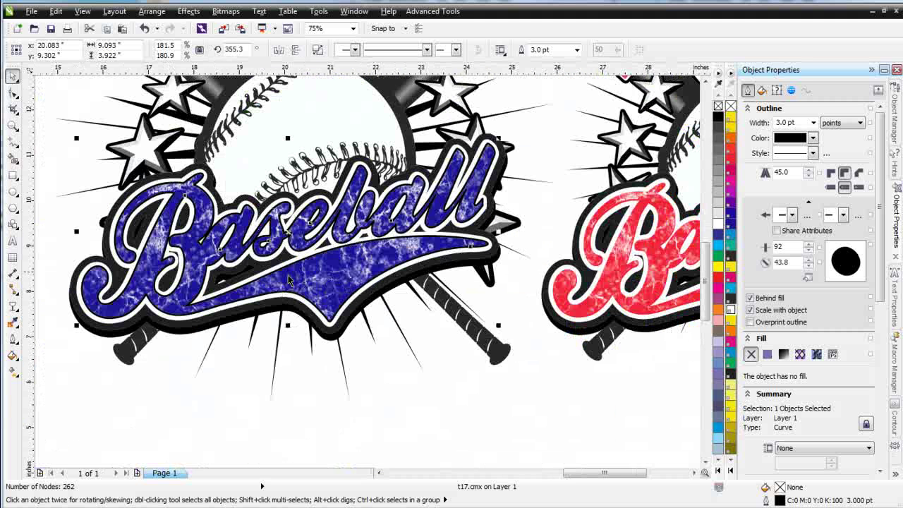
scroll(364, 290, down, 1)
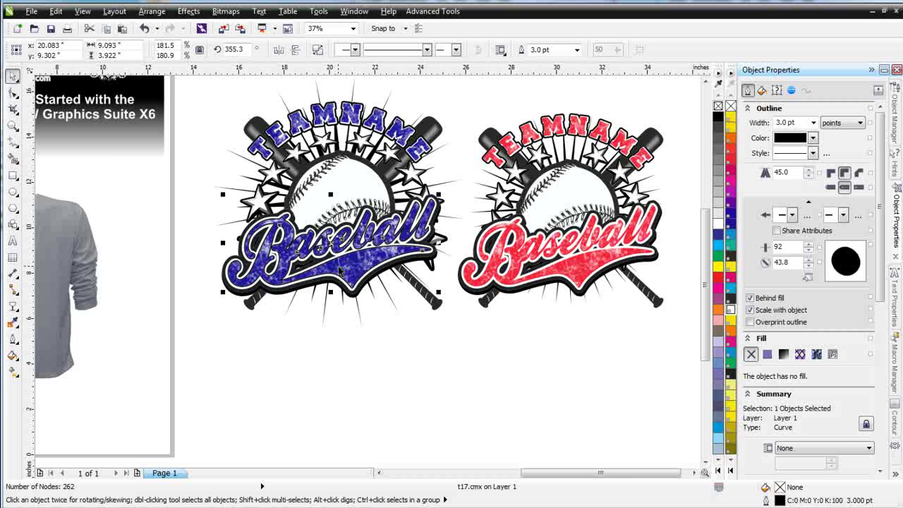
- Recolor the blue design's lettering outline to cyan (C:100 M:0 Y:0 K:0)
right_click(718, 245)
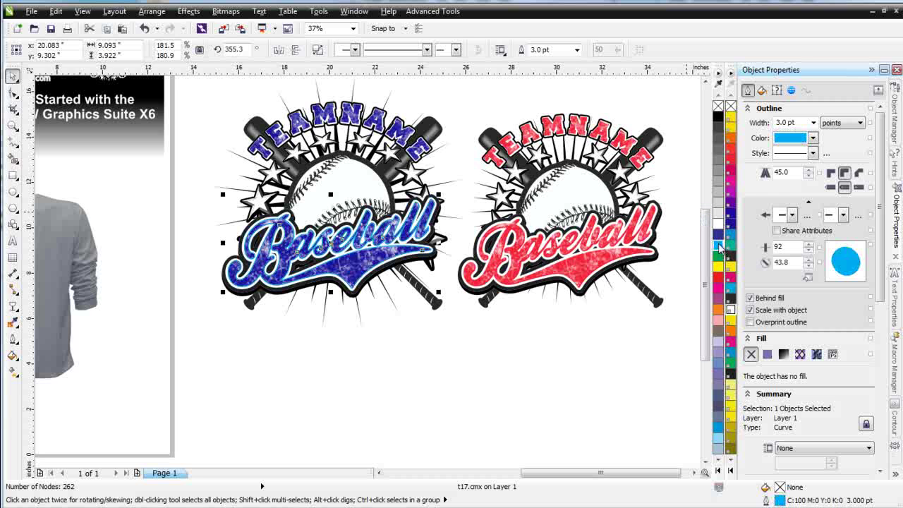
scroll(390, 260, up, 1)
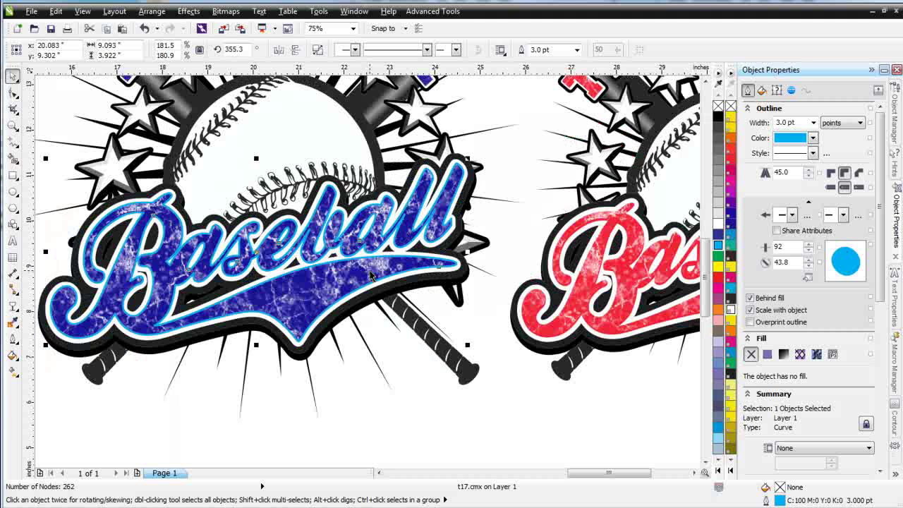
scroll(371, 276, down, 1)
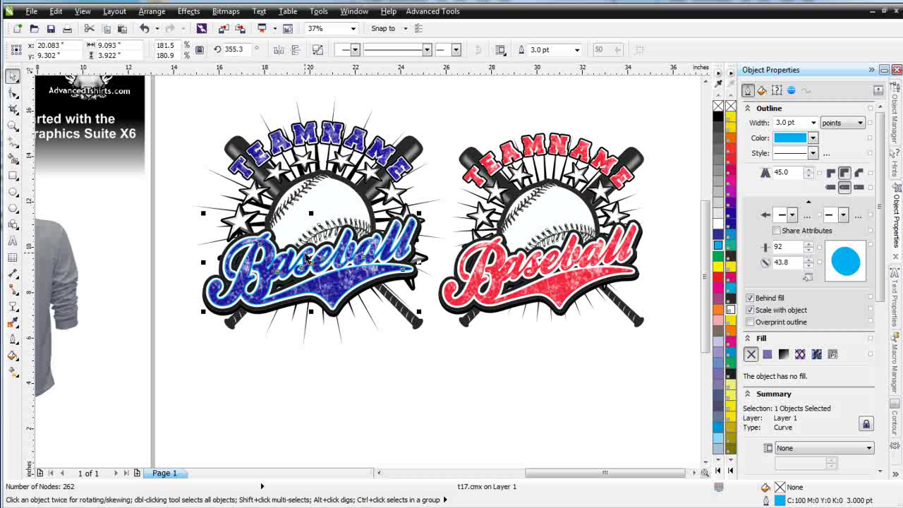
- Place a copy of the blue design's baseball group below the two designs, centred at about 24.899, 2.447 in
click(326, 218)
drag(333, 199, 430, 394)
drag(516, 428, 516, 429)
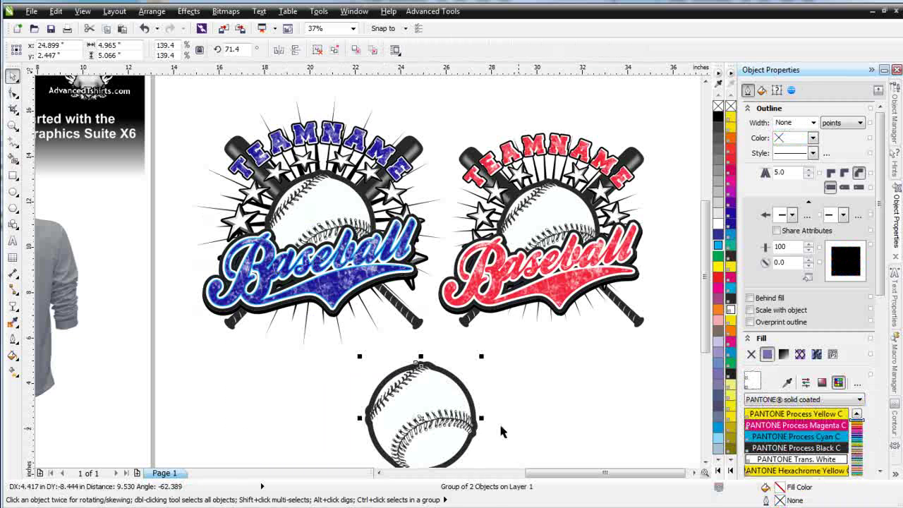
scroll(367, 271, down, 1)
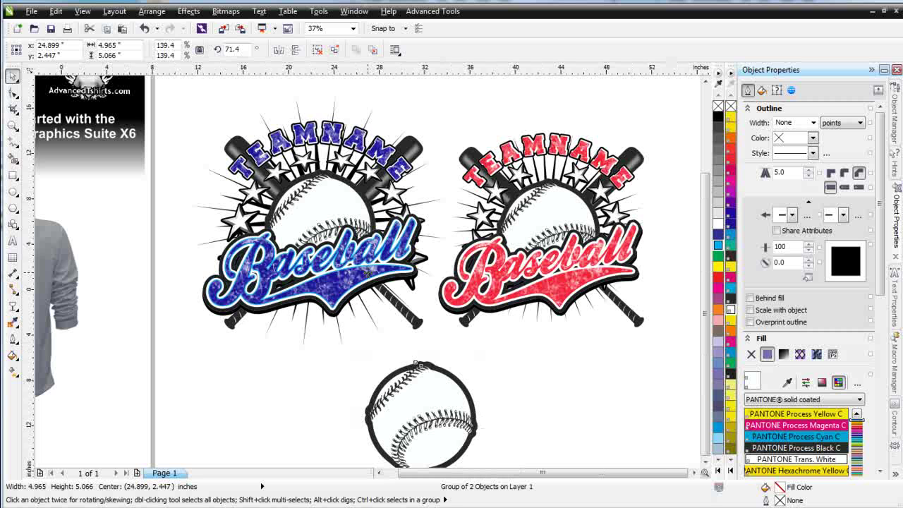
scroll(350, 297, down, 1)
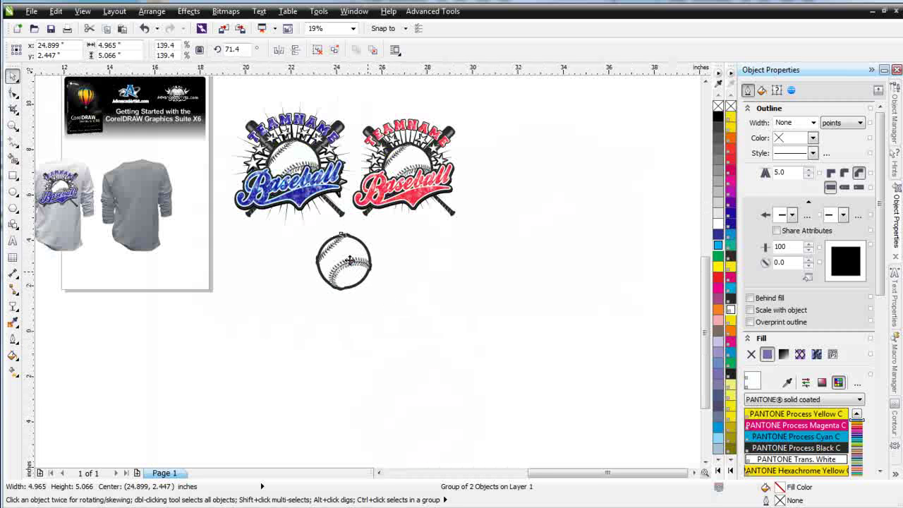
scroll(350, 260, up, 2)
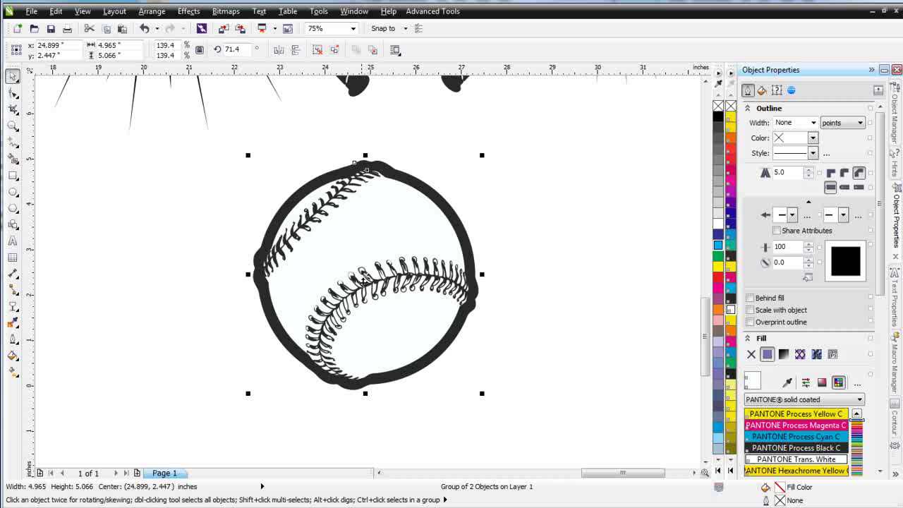
click(17, 145)
click(48, 177)
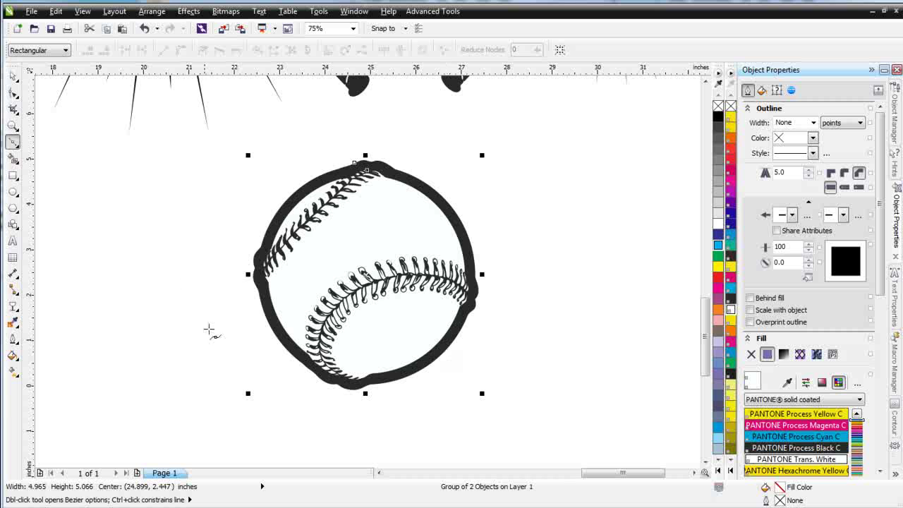
click(13, 191)
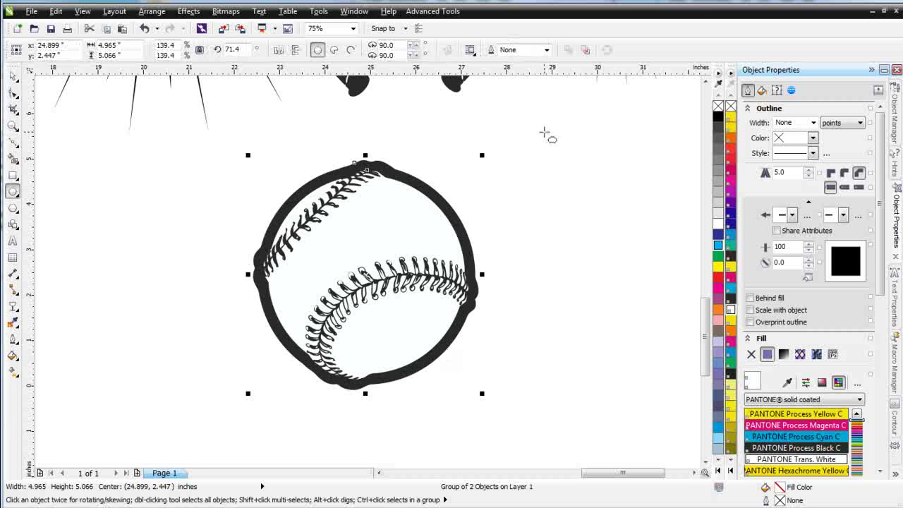
- Ungroup the copied baseball and deselect its parts
click(13, 77)
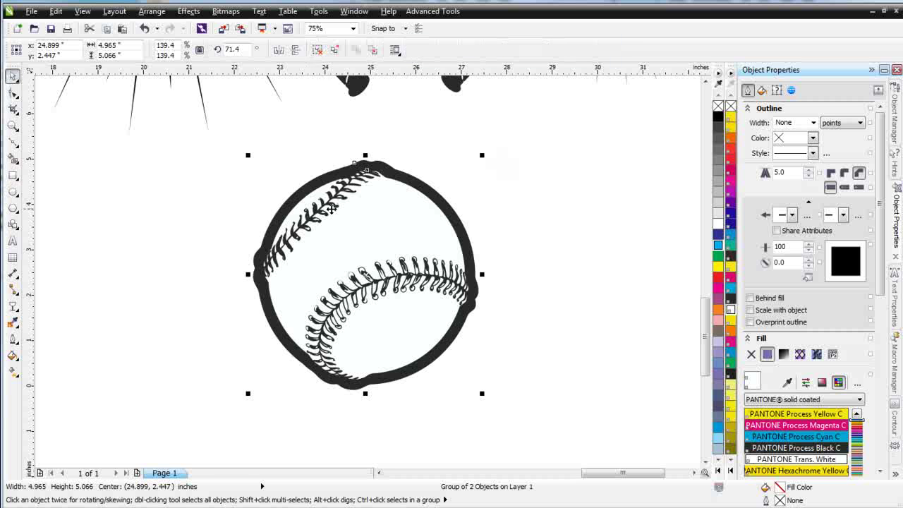
click(318, 50)
click(182, 237)
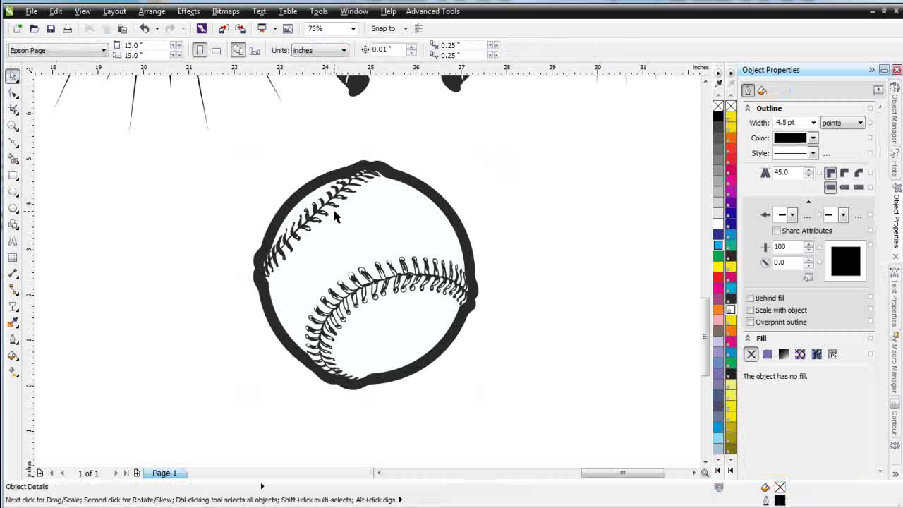
- Move the baseball copy's white stitched curve off its dark backing shape, and undo the move
click(355, 227)
drag(355, 228, 351, 246)
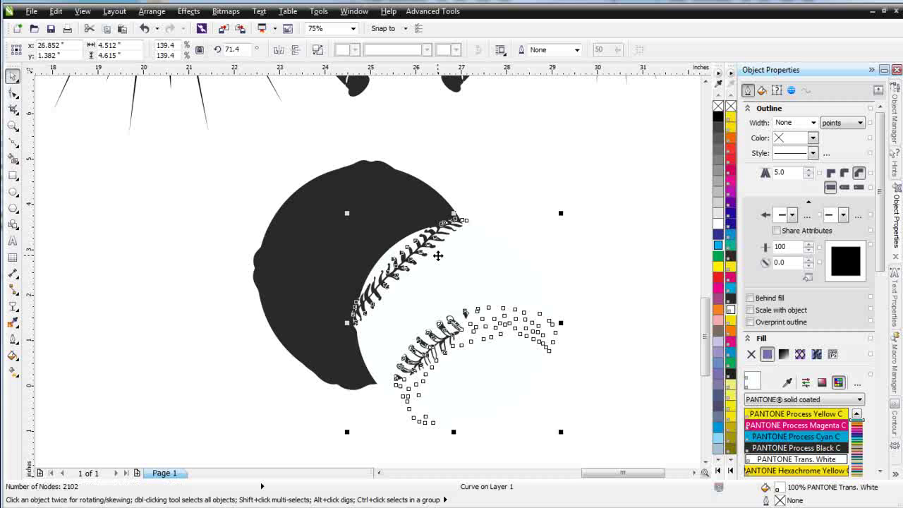
key(ctrl+z)
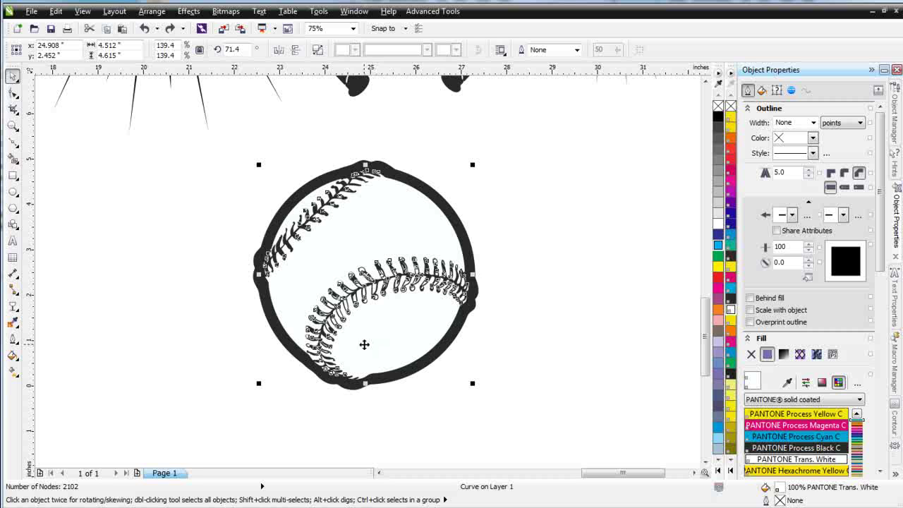
- Paste a copy of the ball's white stitched curve in place and draw an ellipse about 5.33 by 5.79 in overlapping the ball's right side
click(106, 31)
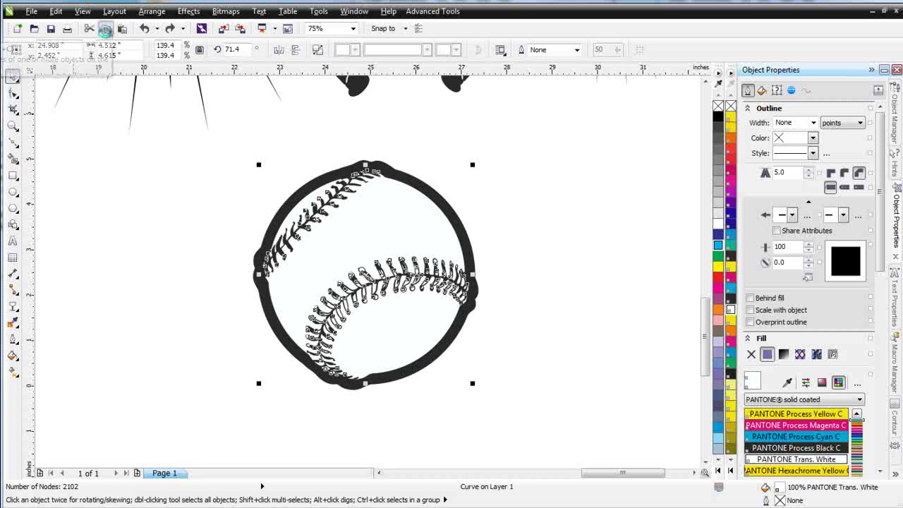
click(122, 28)
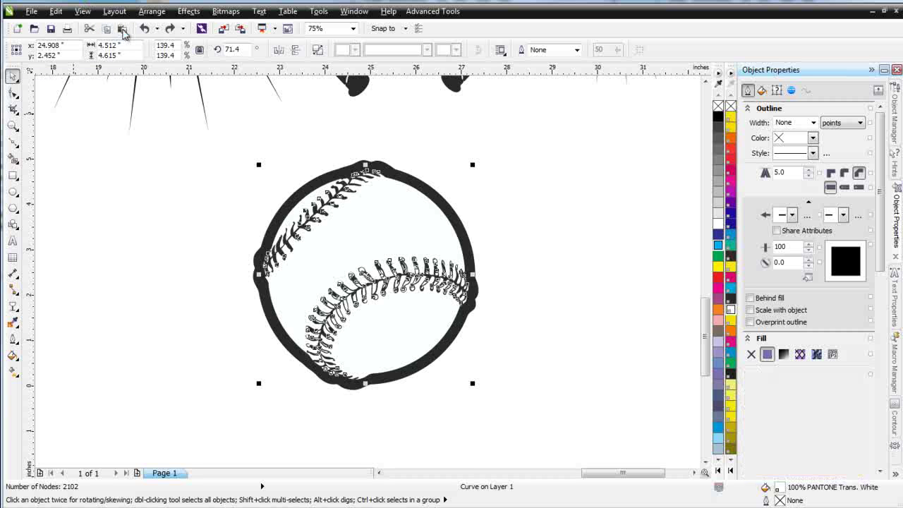
click(12, 191)
drag(570, 168, 327, 432)
click(12, 76)
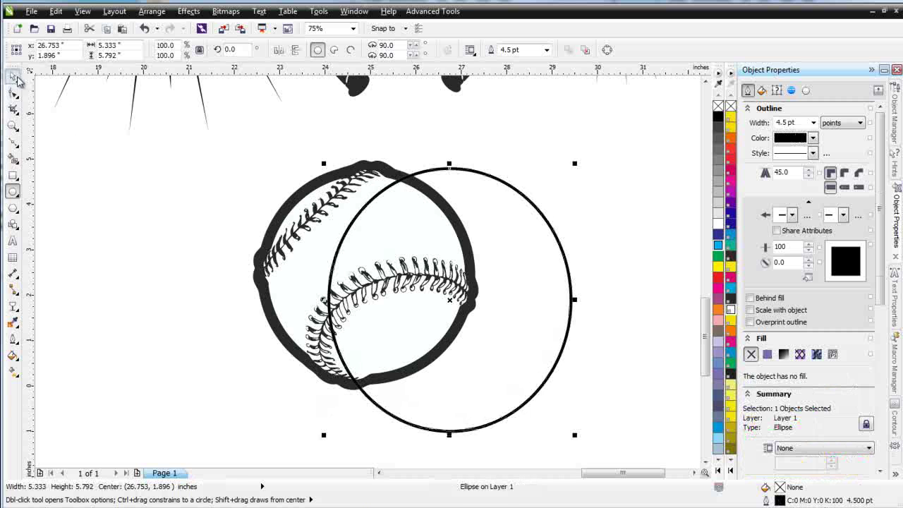
- Reshape the ellipse to about 6.52 by 5.91 in, rotate it about 22 degrees, and centre it at about 26.555, 2.938 in
drag(450, 299, 422, 268)
drag(547, 266, 606, 266)
drag(558, 247, 552, 246)
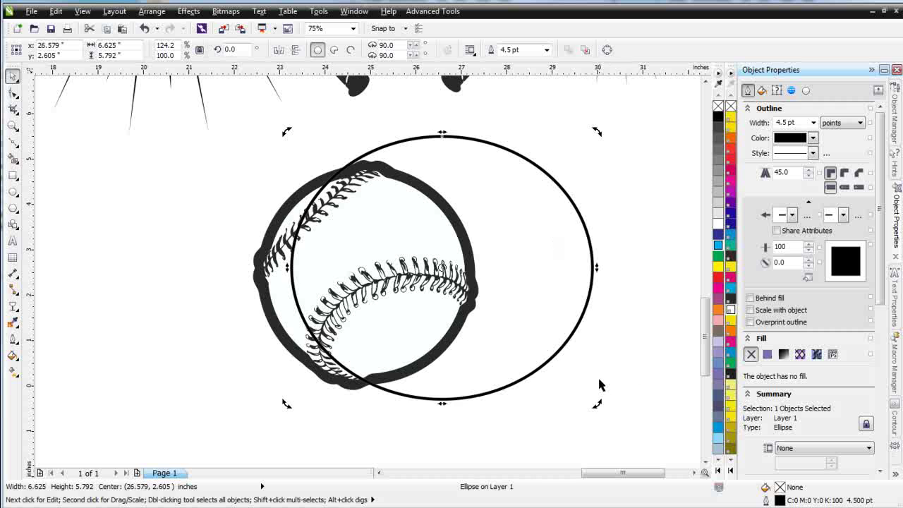
drag(597, 404, 600, 335)
drag(564, 292, 567, 277)
drag(459, 116, 431, 115)
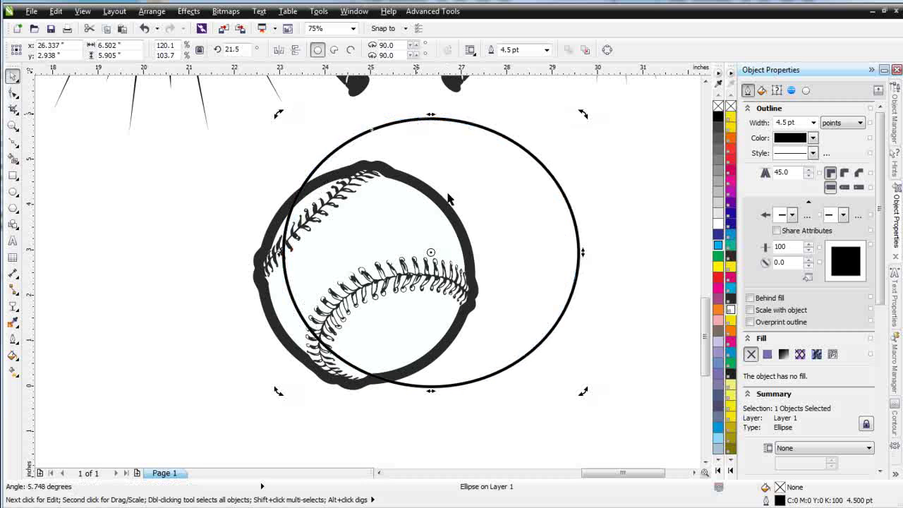
drag(431, 391, 456, 390)
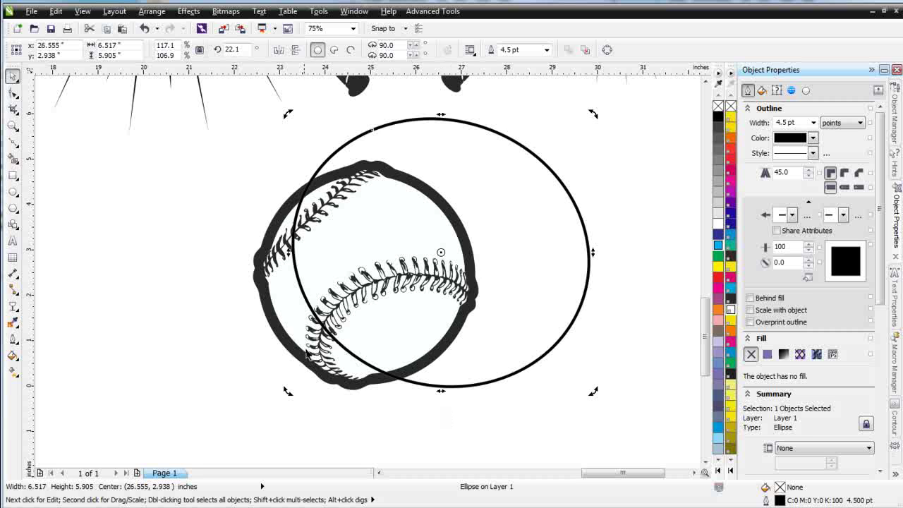
- Subtract the ellipse from the white curve copy with Back Minus Front and fill the remaining crescent with 20% Black
shift+click(287, 300)
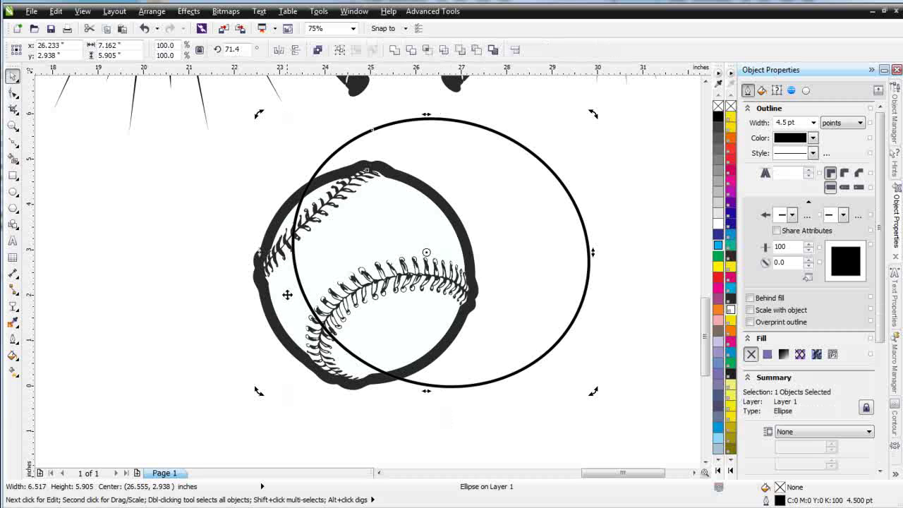
click(476, 51)
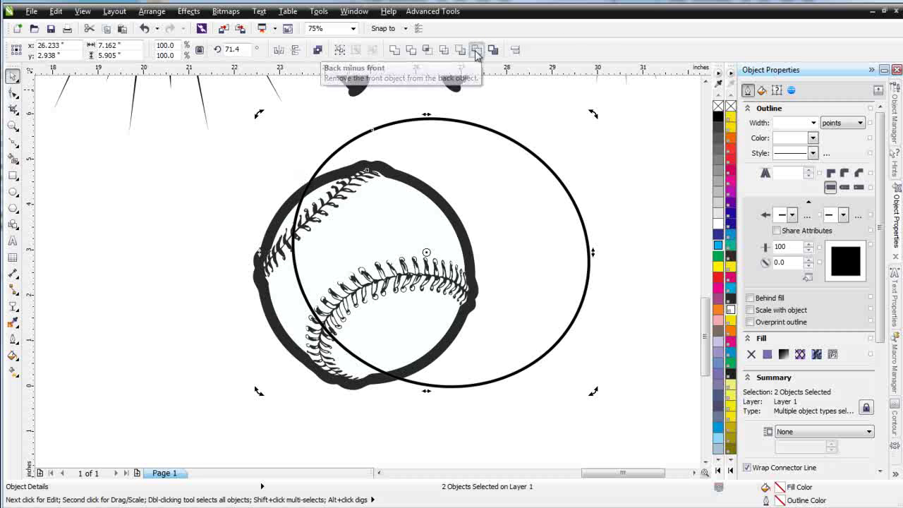
click(290, 312)
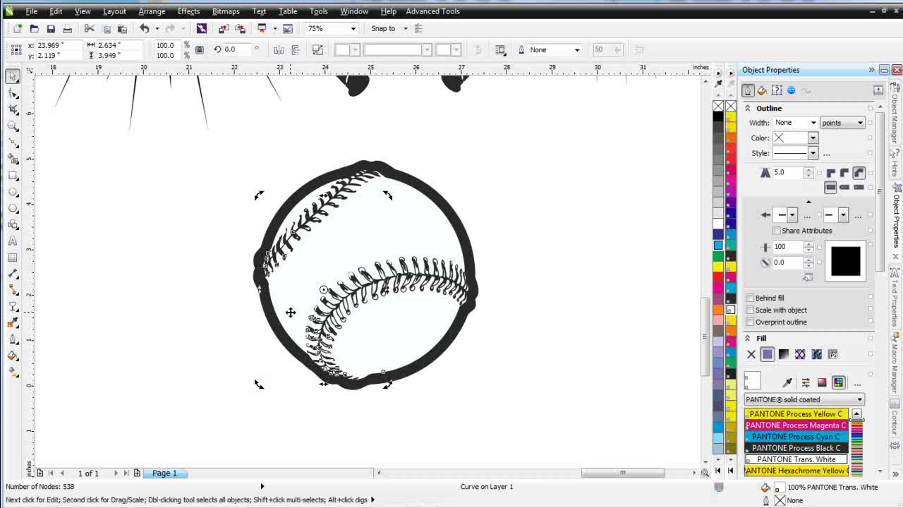
click(718, 209)
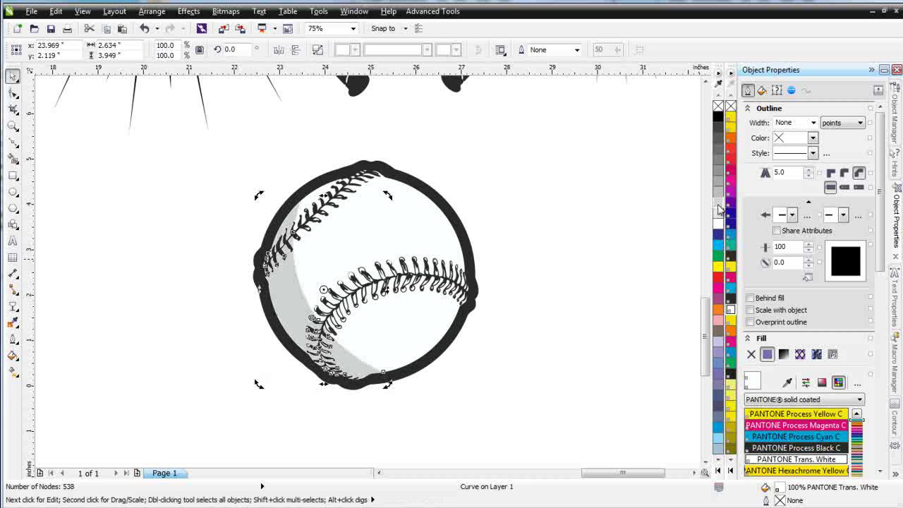
- Select all parts of the shaded baseball below the designs and group them
click(573, 278)
key(F3)
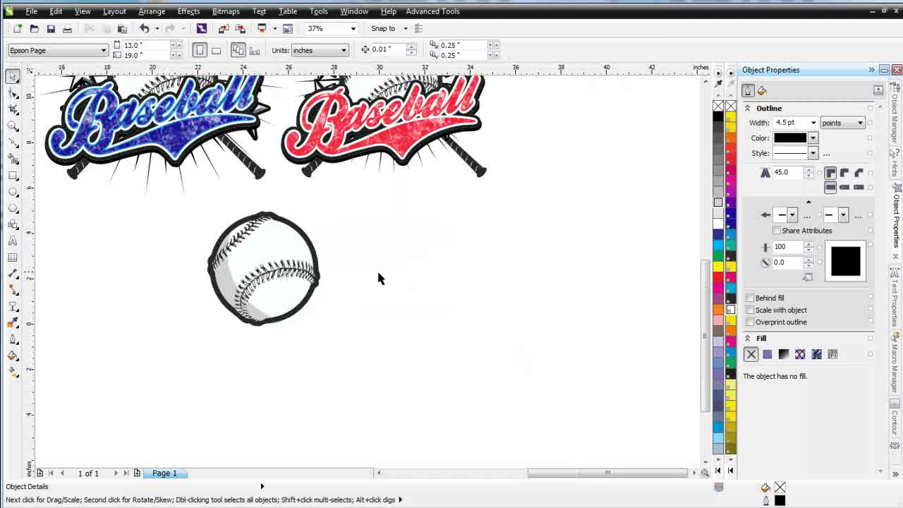
key(F3)
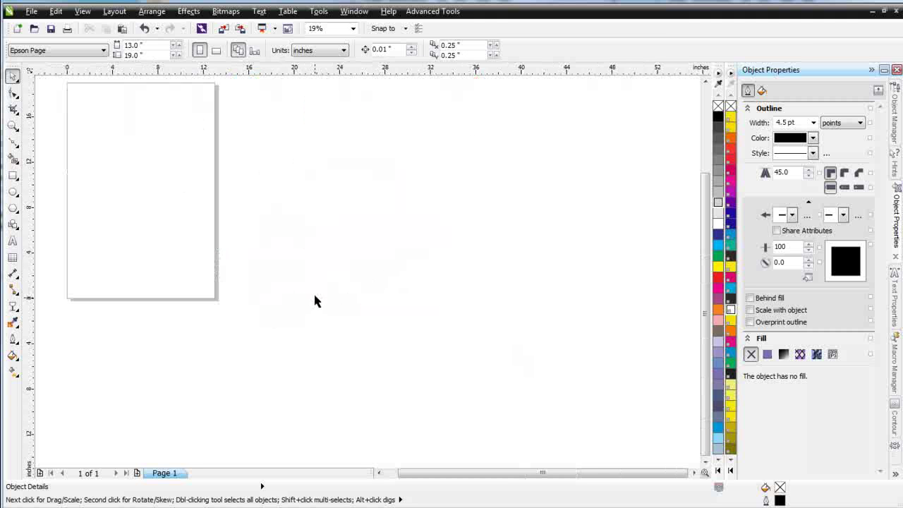
scroll(300, 259, up, 1)
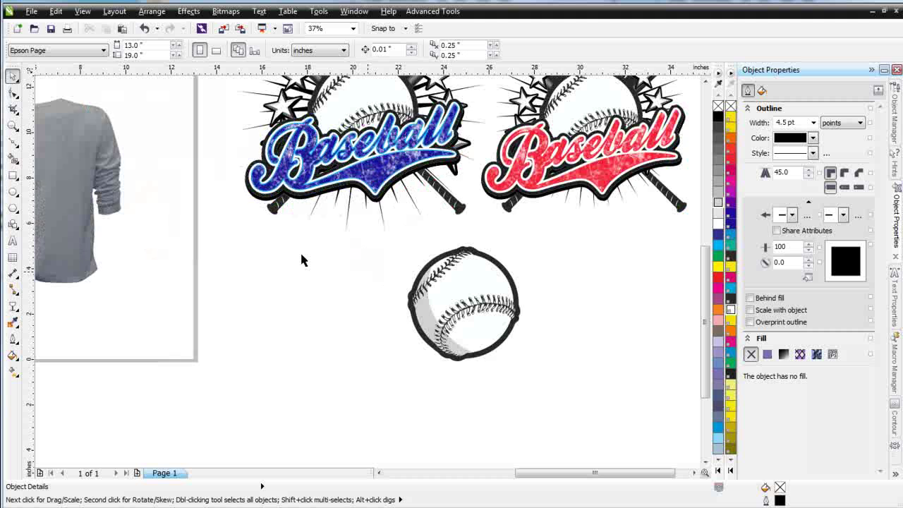
drag(498, 381, 354, 230)
click(337, 50)
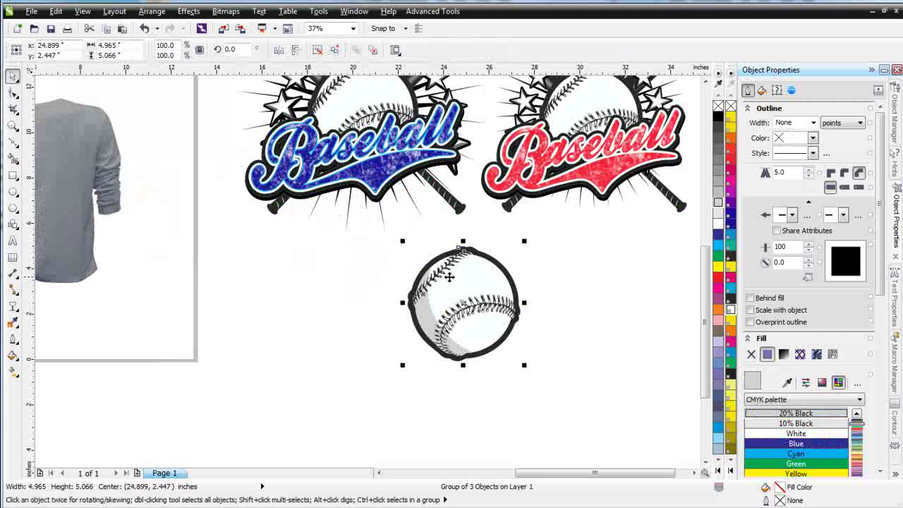
- Replace the blue design's original ball with the shaded baseball group, ordered behind that ball and aligned to its position
right_click(471, 321)
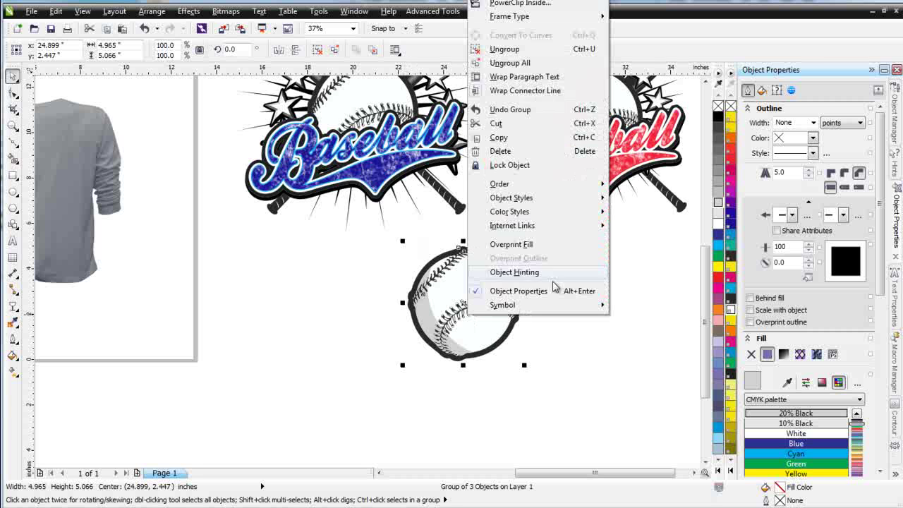
mouse_move(570, 185)
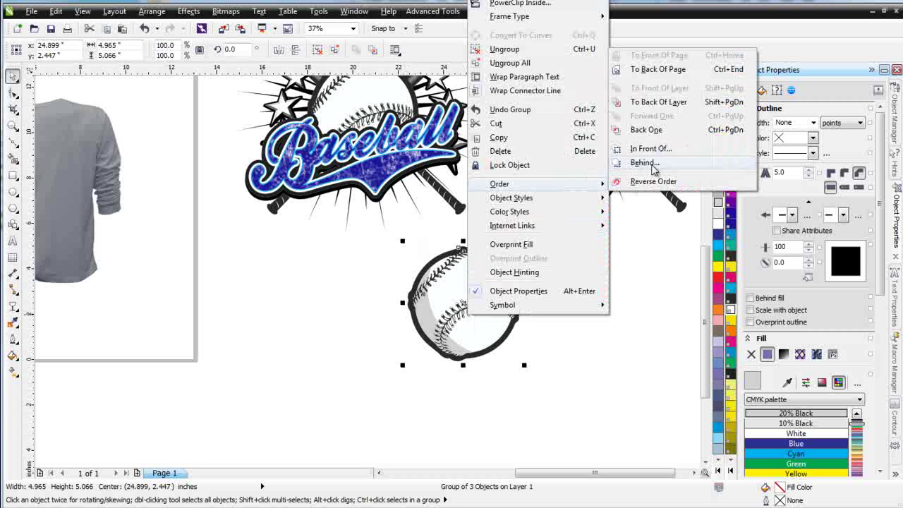
click(645, 162)
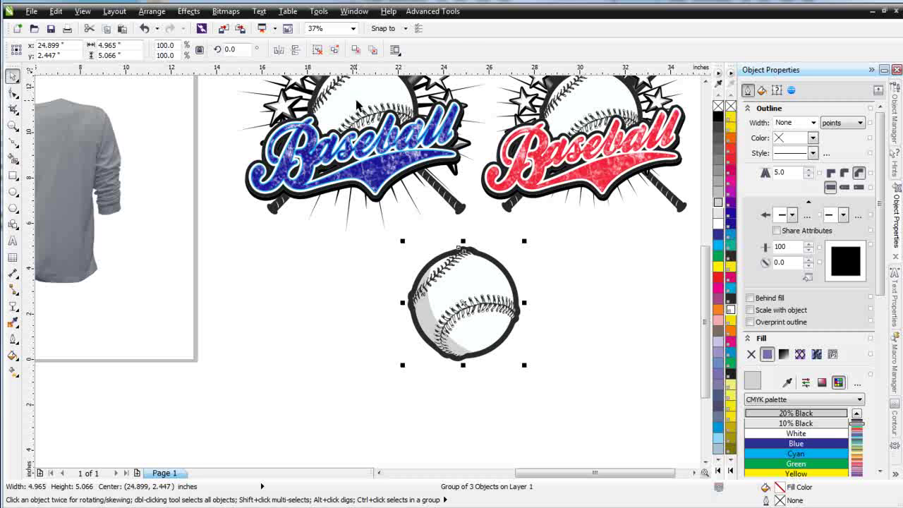
click(358, 104)
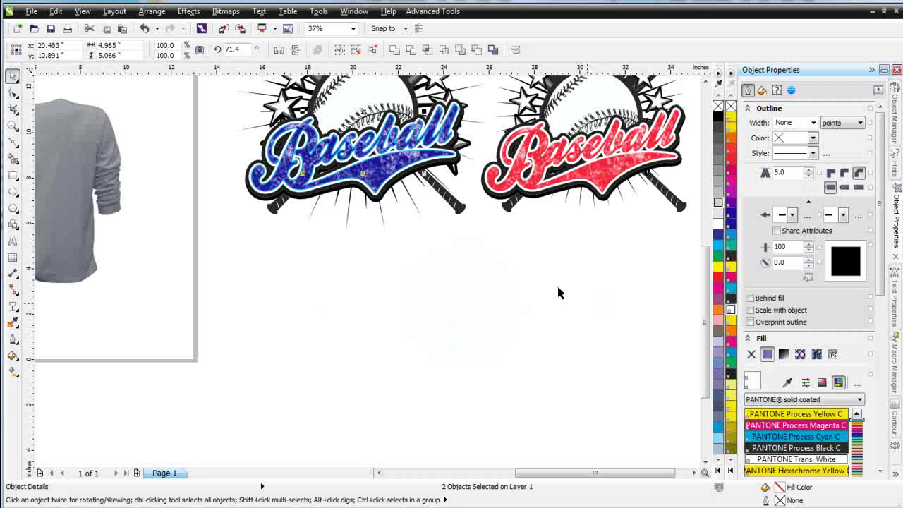
click(577, 322)
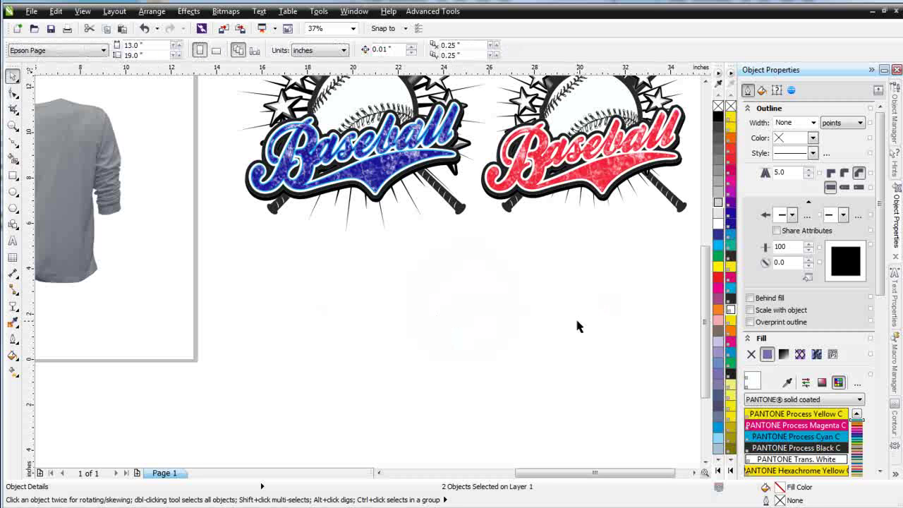
click(362, 104)
key(Escape)
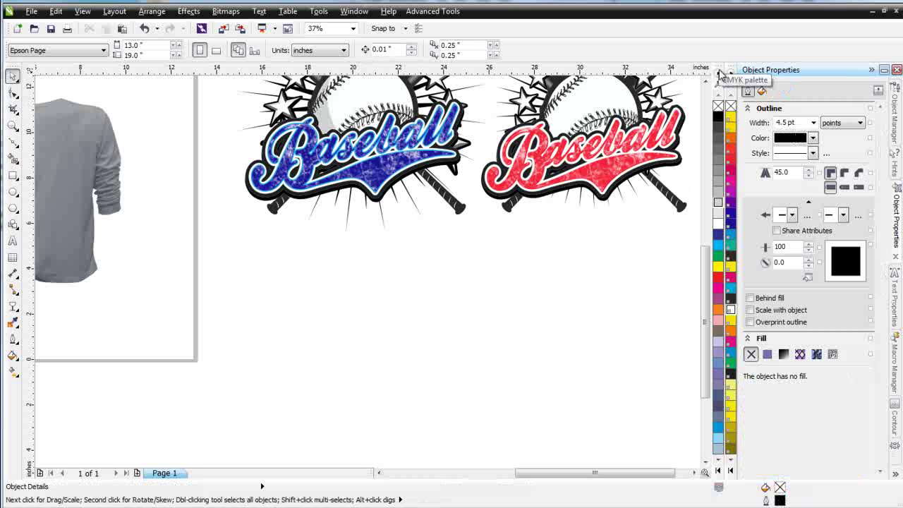
- Place a copy of the whole blue design on the gray shirt, scaled to about 47.9% (5.328 in wide)
click(705, 82)
click(705, 82)
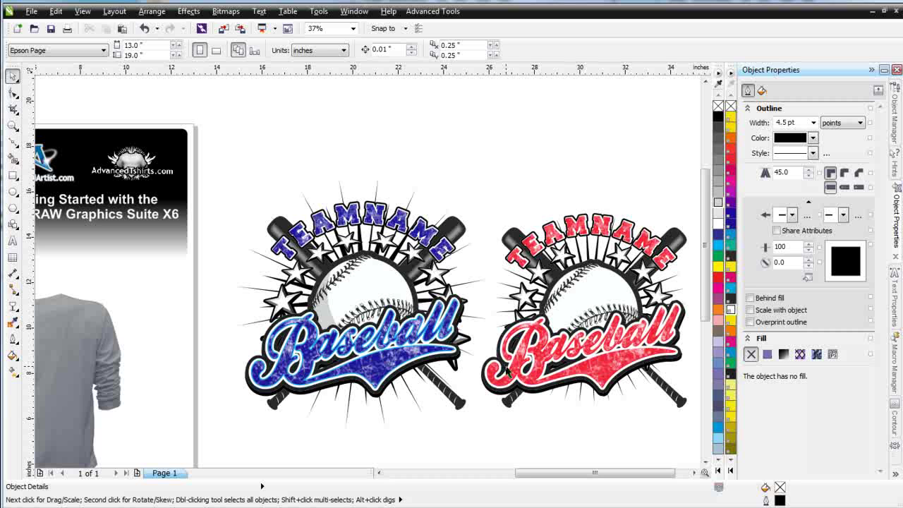
scroll(506, 368, down, 1)
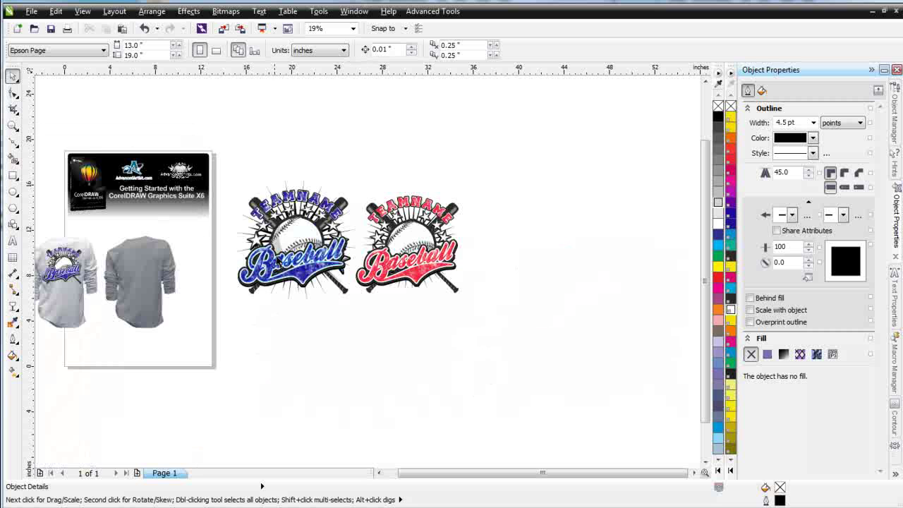
drag(245, 195, 374, 318)
drag(313, 257, 156, 277)
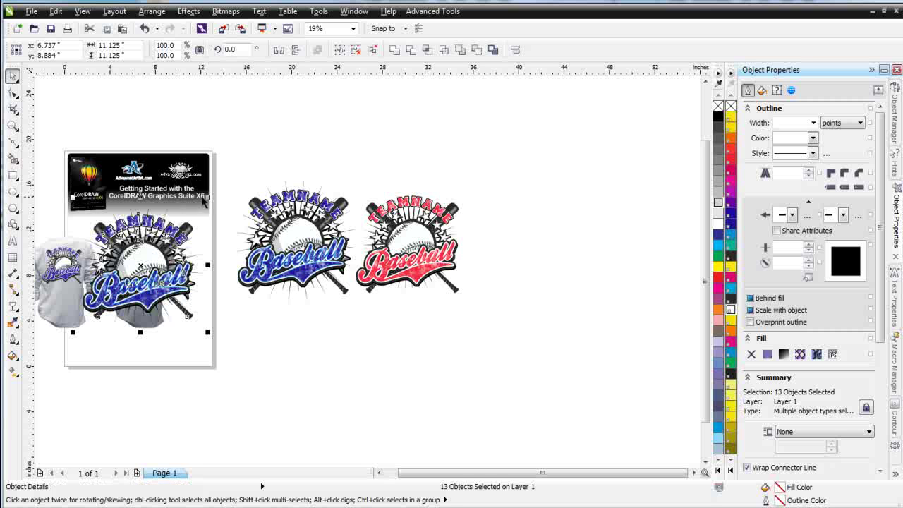
drag(210, 195, 141, 260)
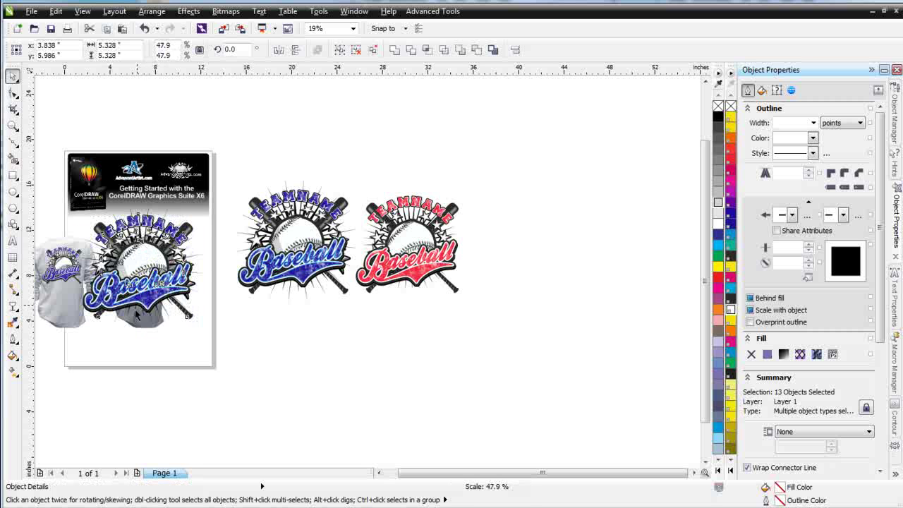
drag(110, 308, 141, 282)
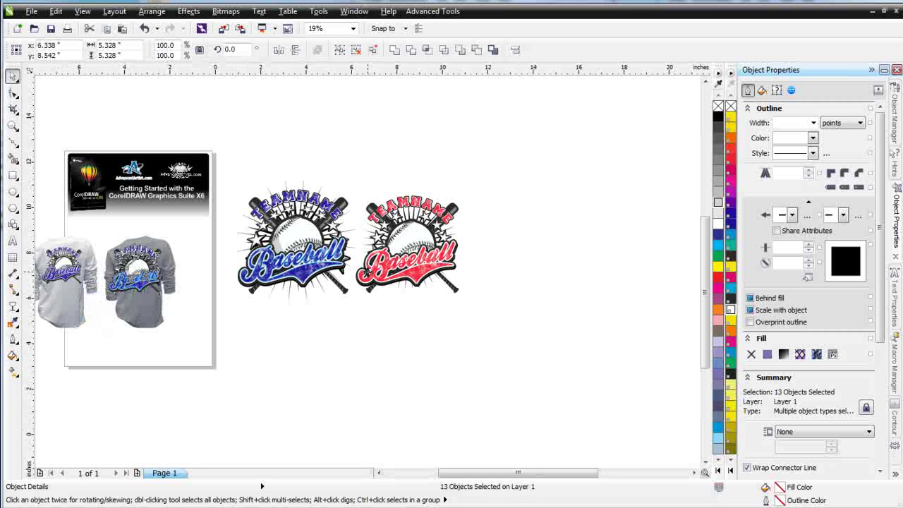
- Shrink the design on the gray shirt to about 3.842 in wide and centre it on the upper back at about 6.665, 8.854 in
scroll(367, 273, up, 2)
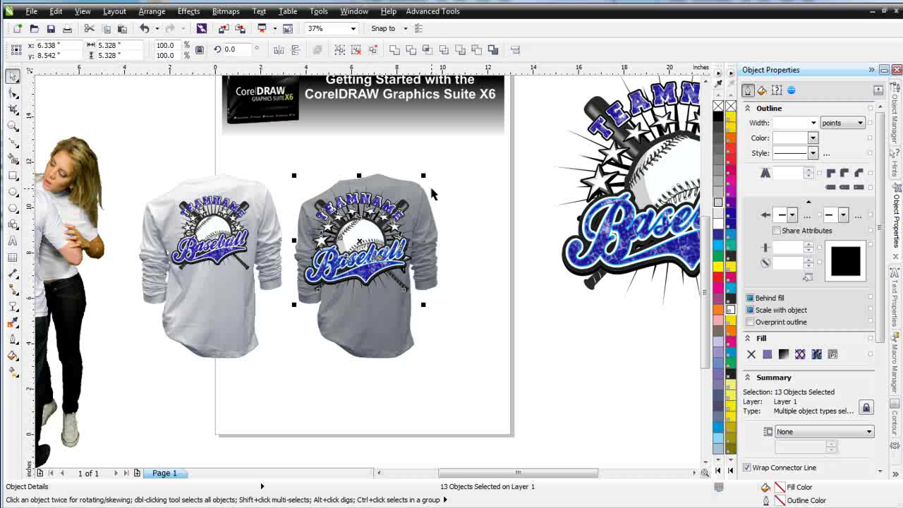
drag(425, 177, 398, 201)
drag(338, 253, 357, 238)
drag(418, 185, 407, 194)
drag(361, 260, 368, 252)
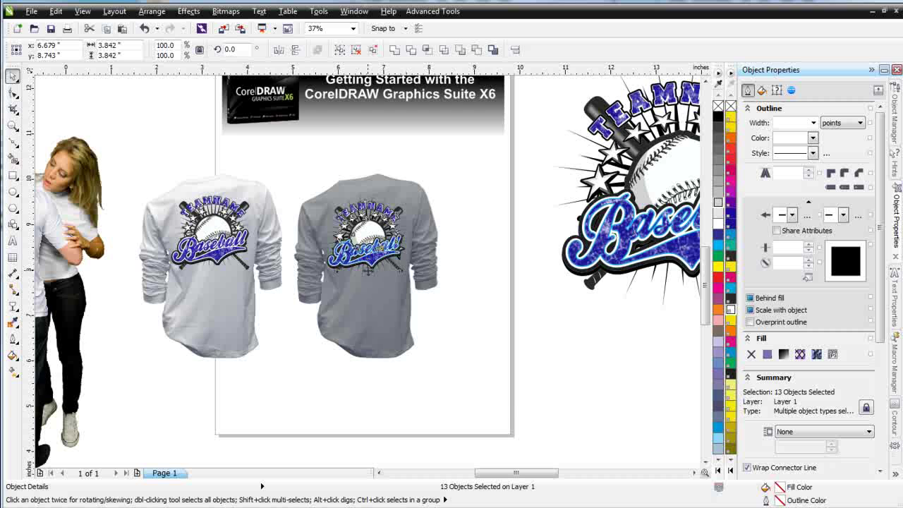
scroll(368, 271, up, 2)
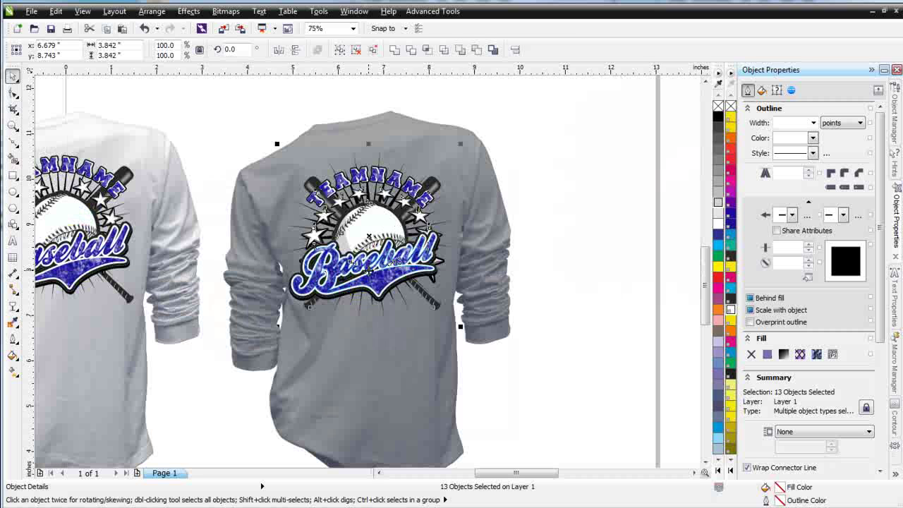
drag(367, 234, 369, 232)
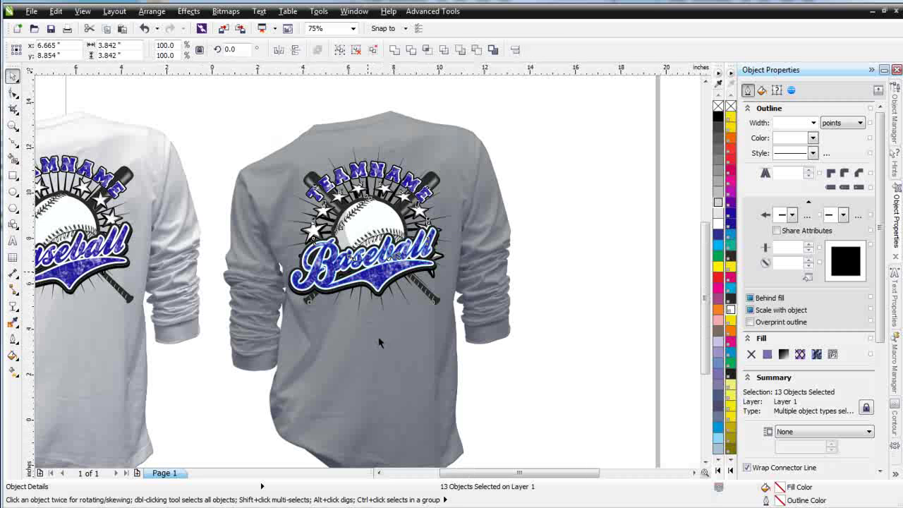
- Compare the designs on the white and gray shirts up close
scroll(373, 276, down, 2)
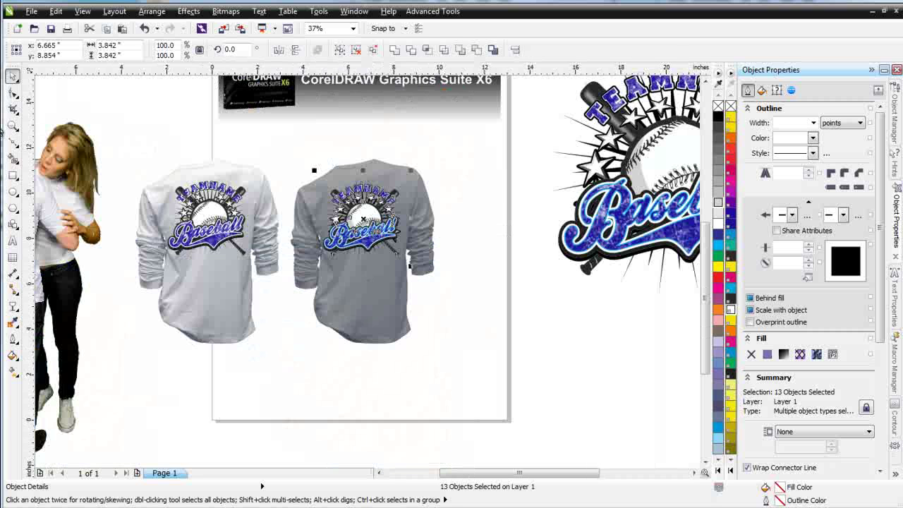
click(12, 126)
drag(155, 149, 464, 308)
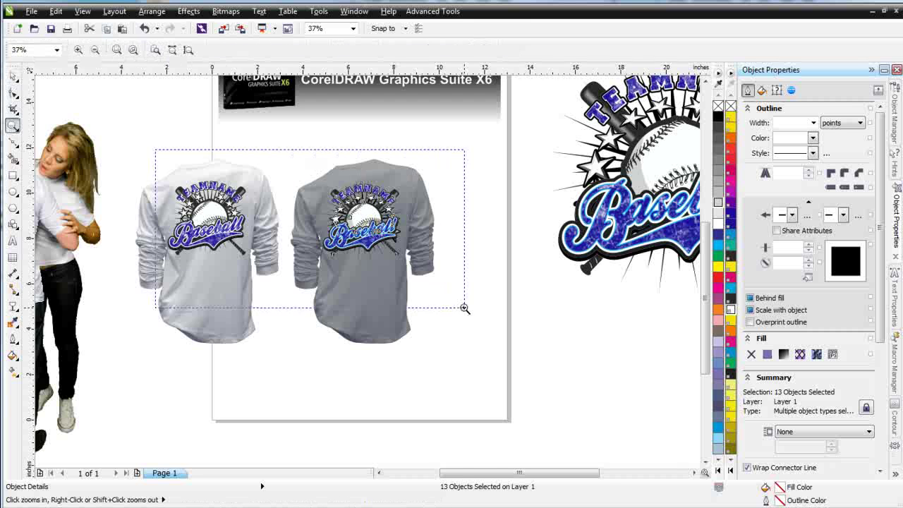